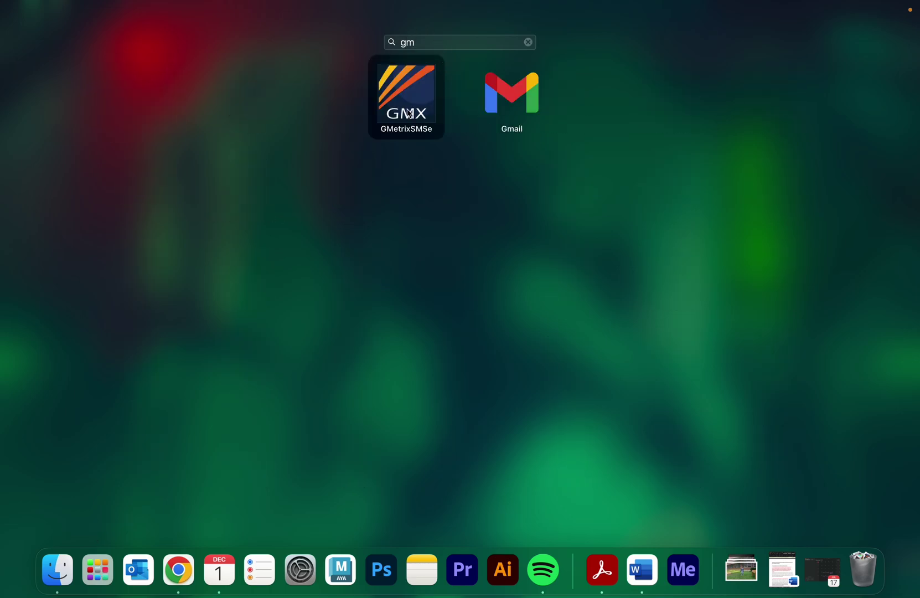
Launch GMetrixSMSe v1.1.6 from the Launchpad search results
left_click(410, 89)
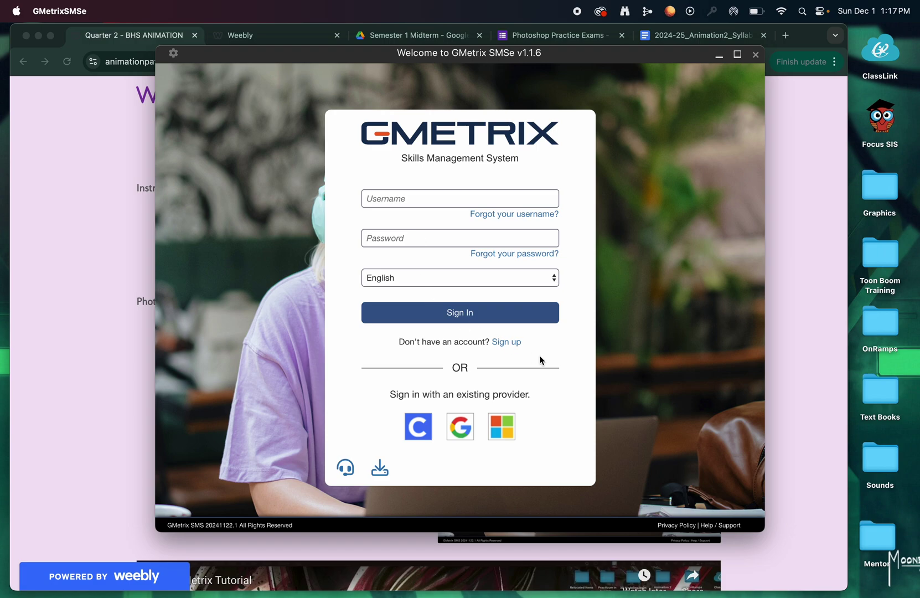
left_click(501, 342)
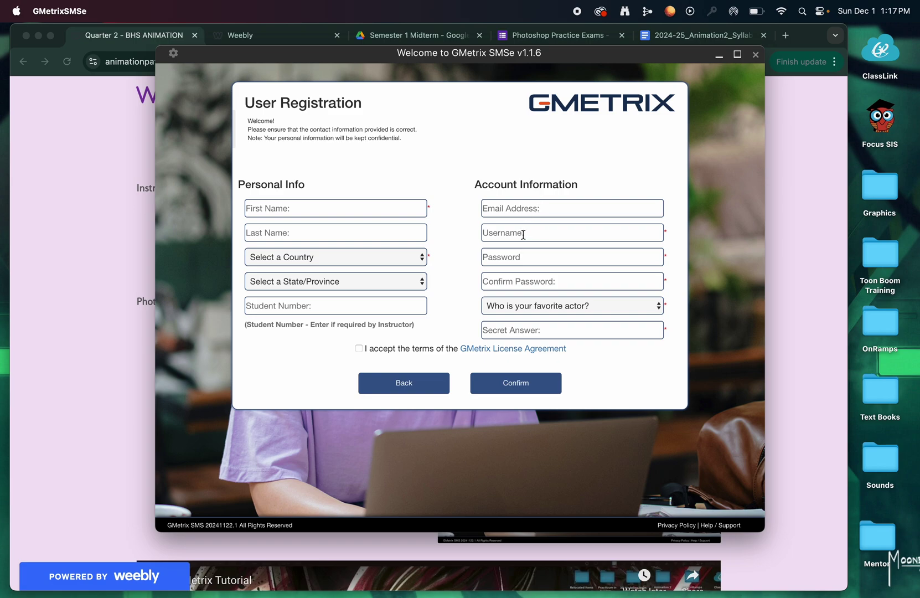
left_click(524, 234)
left_click(502, 310)
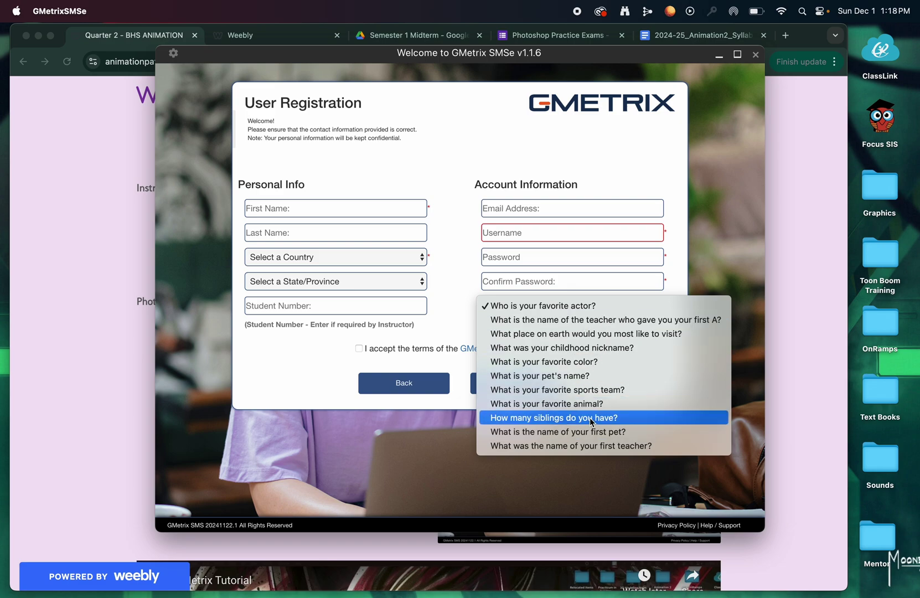
left_click(573, 311)
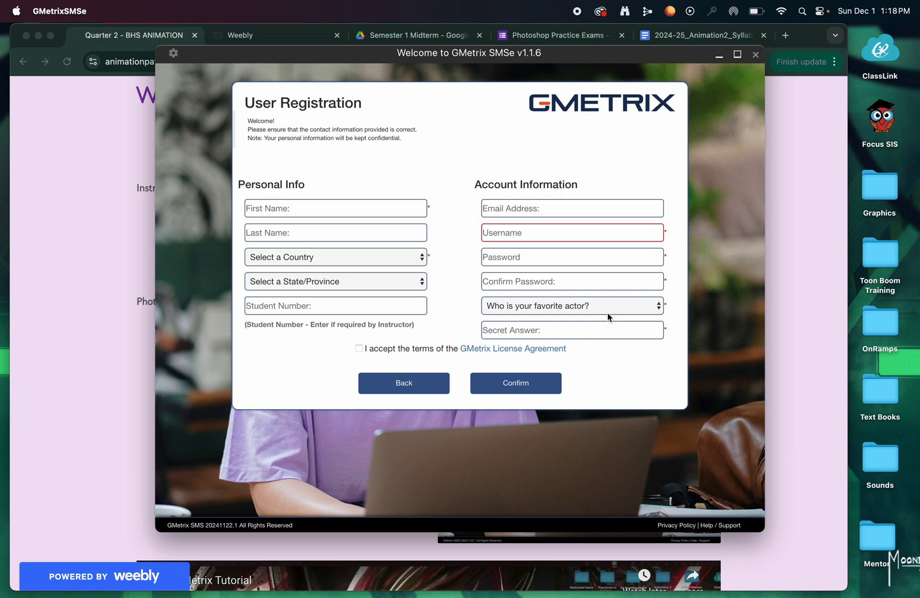
left_click(568, 311)
left_click(582, 307)
left_click(358, 349)
left_click(402, 390)
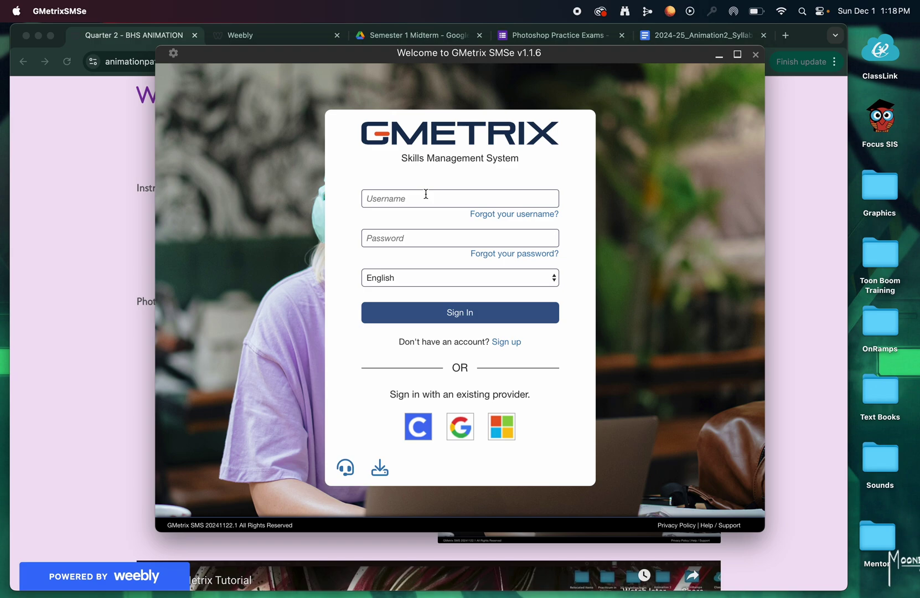
Enter the student account's e-mail address as the GMetrix username
left_click(384, 199)
type("asdf")
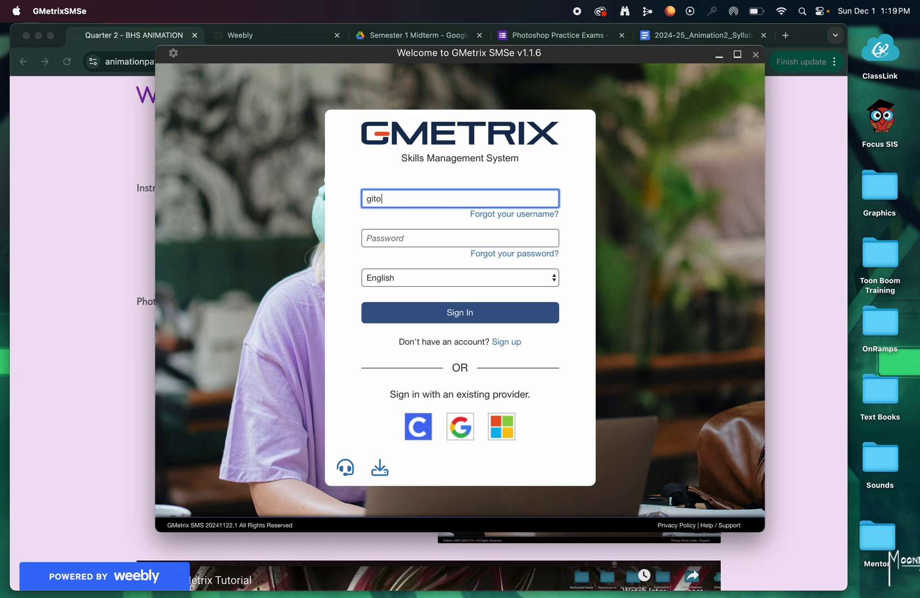
key("BackSpace")
key("BackSpace")
key("BackSpace")
key("BackSpace")
key("Tab")
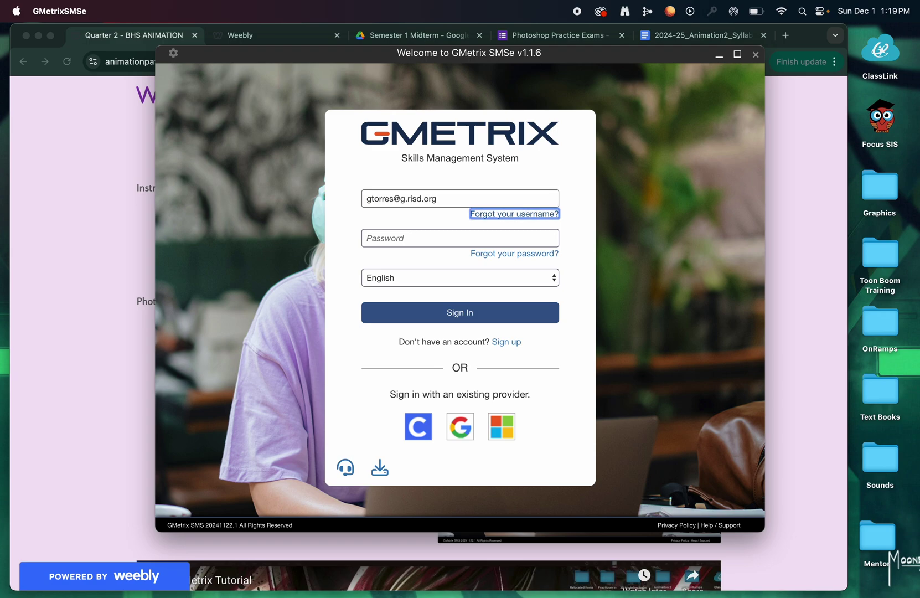
Sign in with the account password, open the Redeem Code dialog, and return to Chrome
left_click(441, 231)
type("•••••••••")
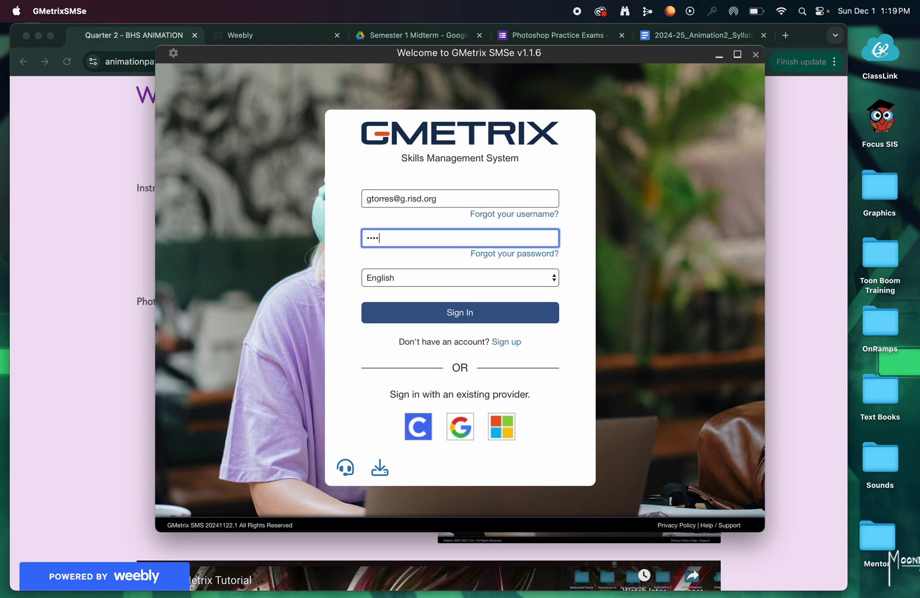
type("•••••")
key("Return")
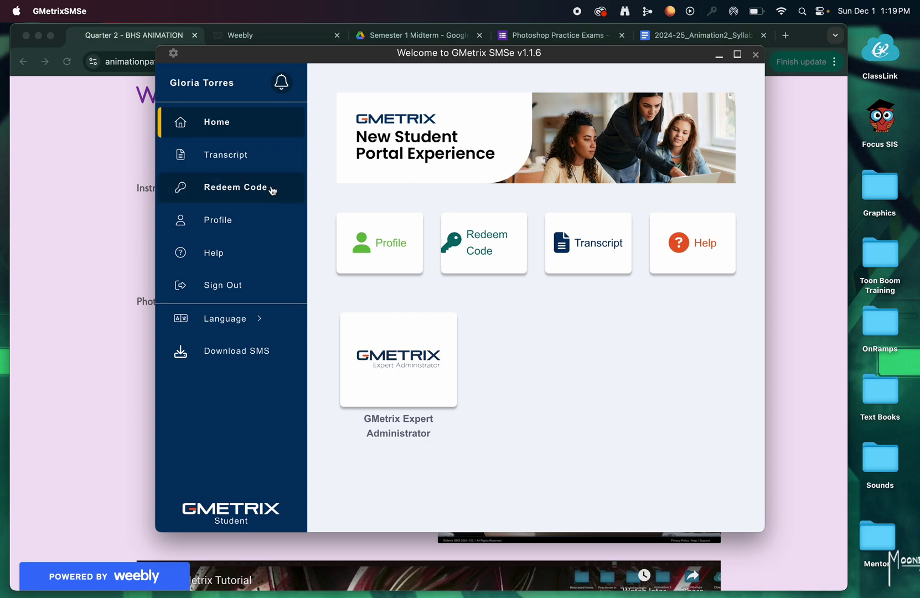
left_click(249, 195)
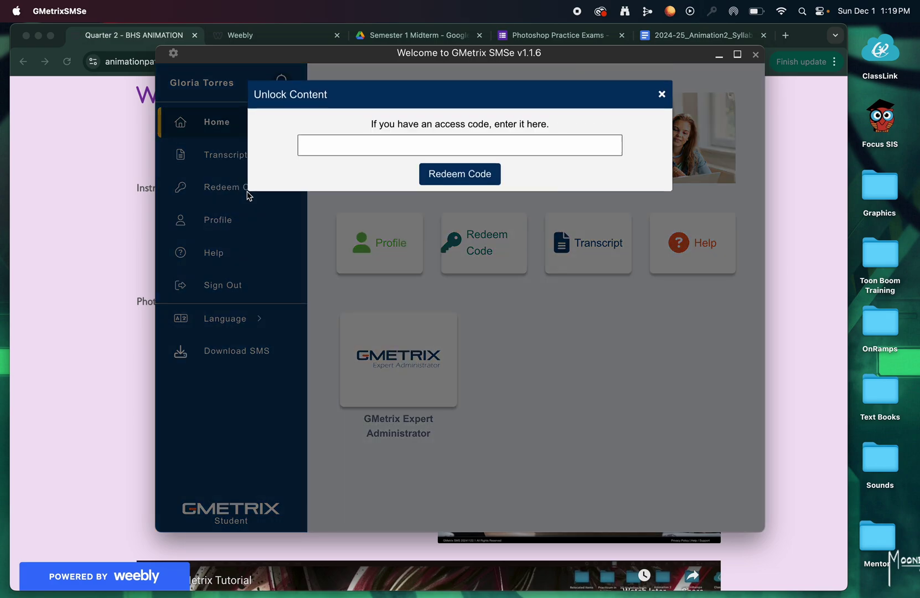
left_click(96, 218)
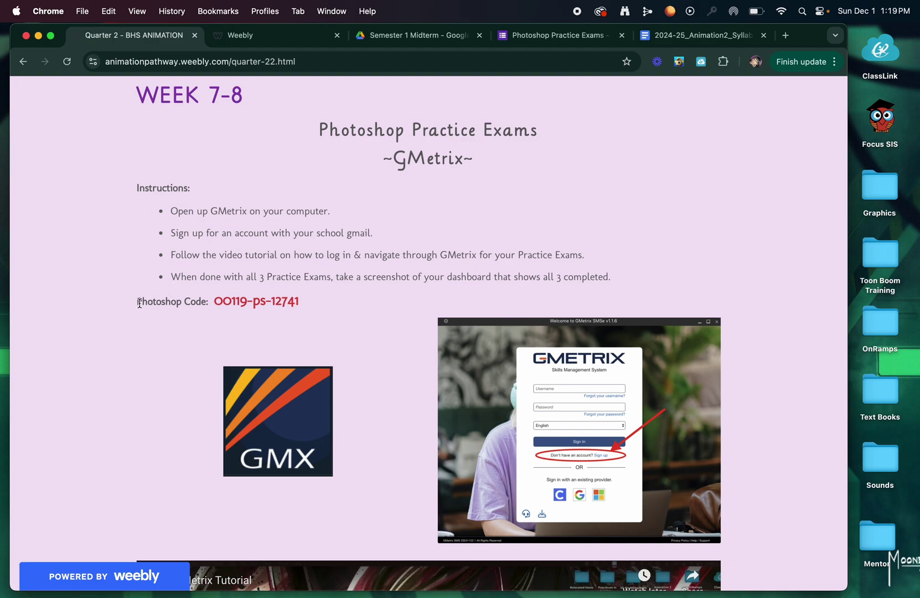
Select and copy just the Photoshop access code from the class web page
left_click_drag(131, 308, 302, 320)
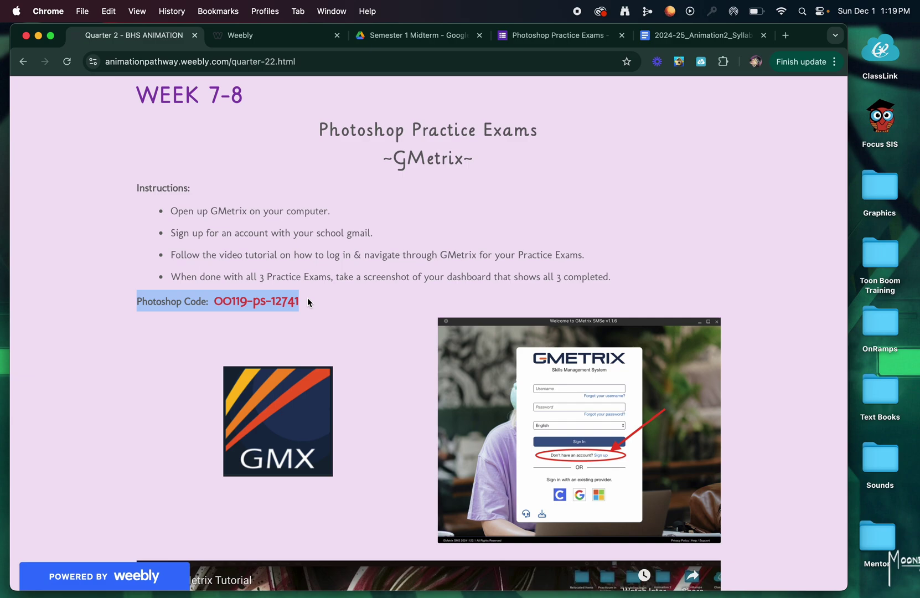
left_click(308, 299)
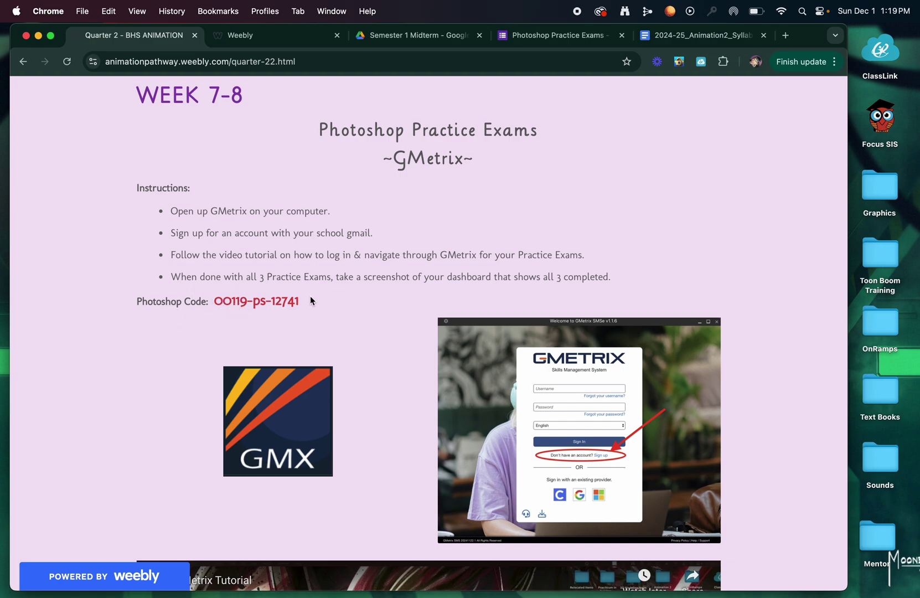
left_click(294, 297)
left_click_drag(293, 297, 212, 297)
key("super+c")
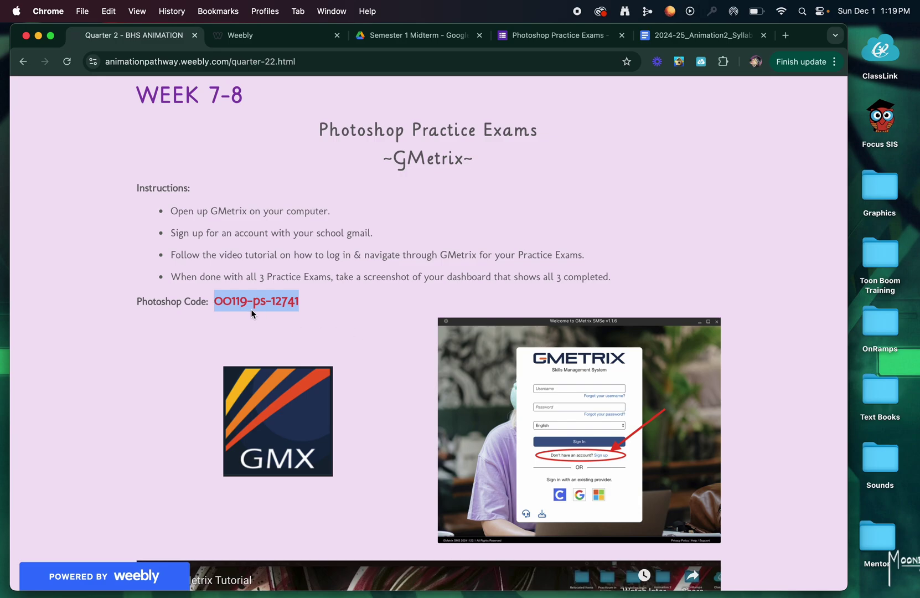
key("ctrl+Up")
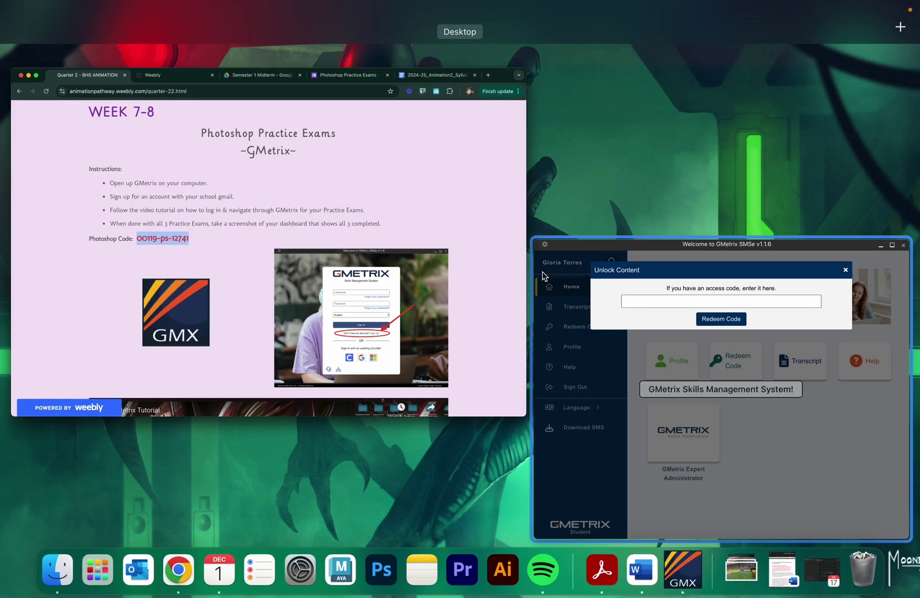
Enter the Photoshop access code in the Unlock Content dialog and redeem it
left_click(617, 329)
left_click(460, 146)
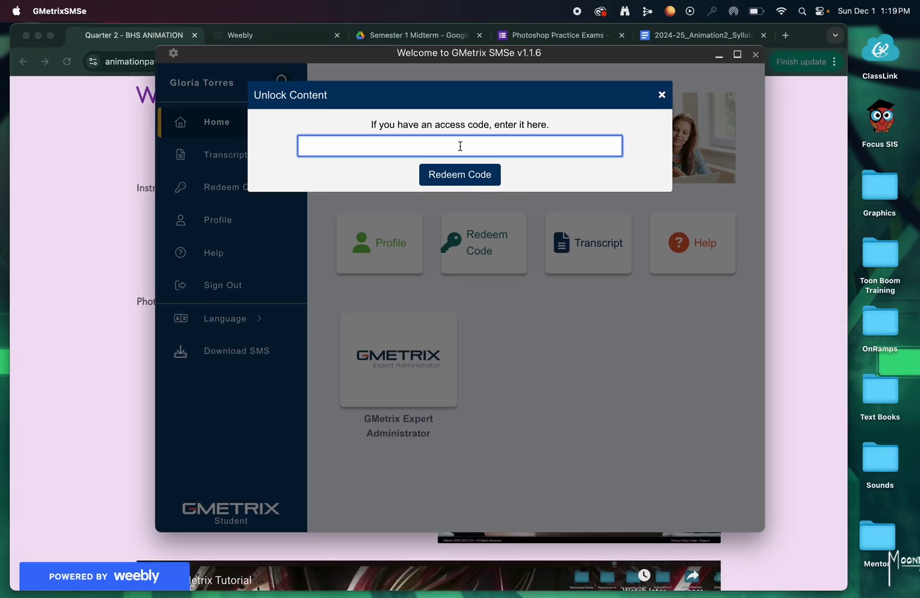
left_click_drag(413, 71, 670, 116)
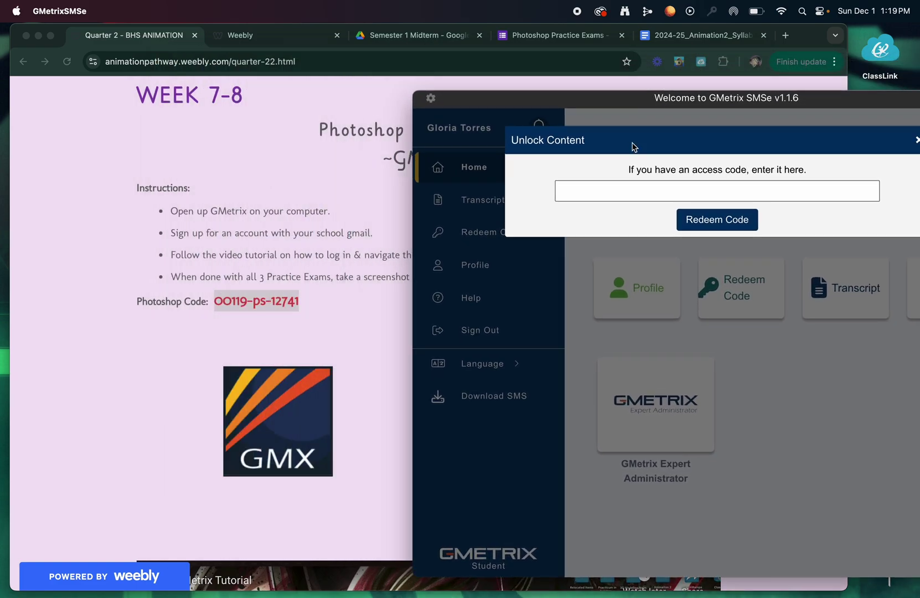
left_click(632, 191)
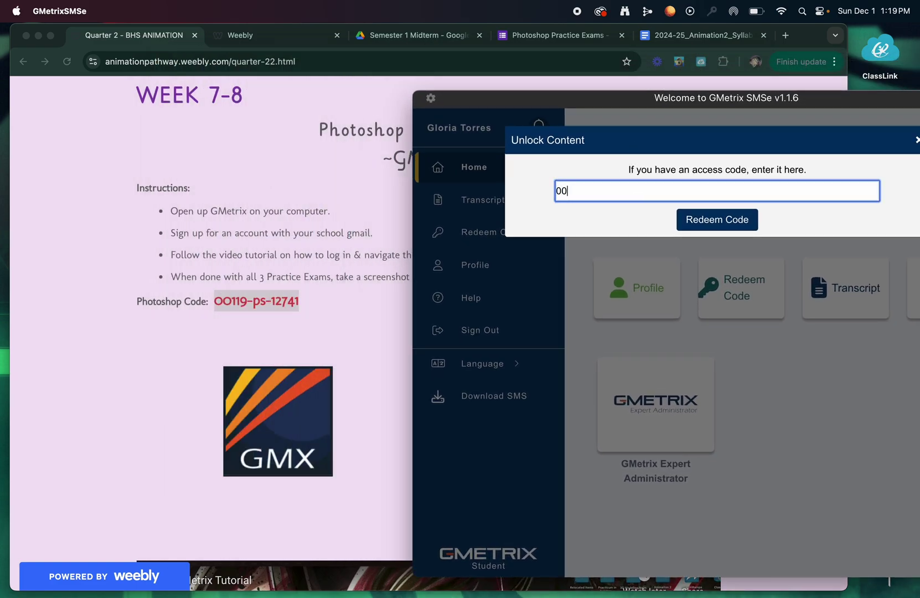
left_click(739, 221)
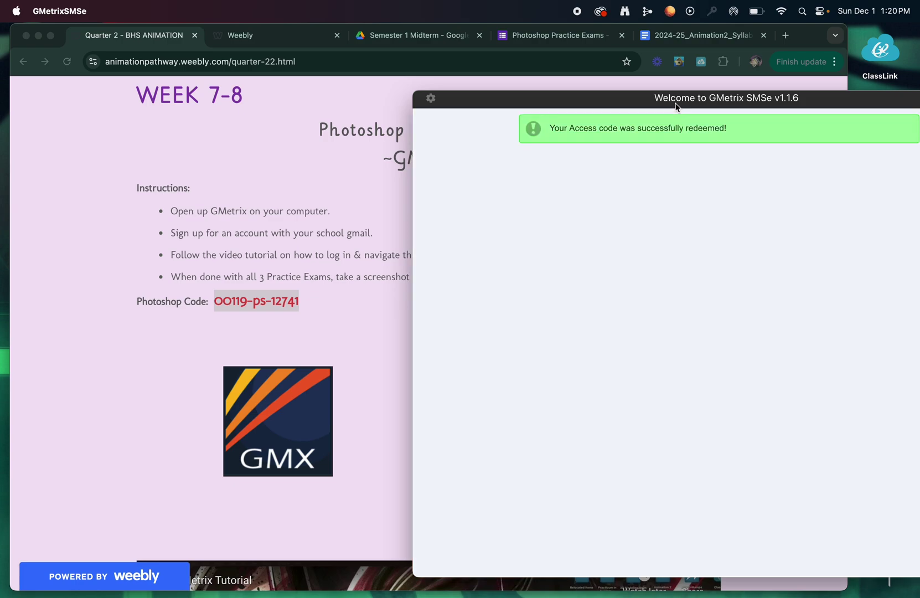
left_click_drag(684, 106, 453, 68)
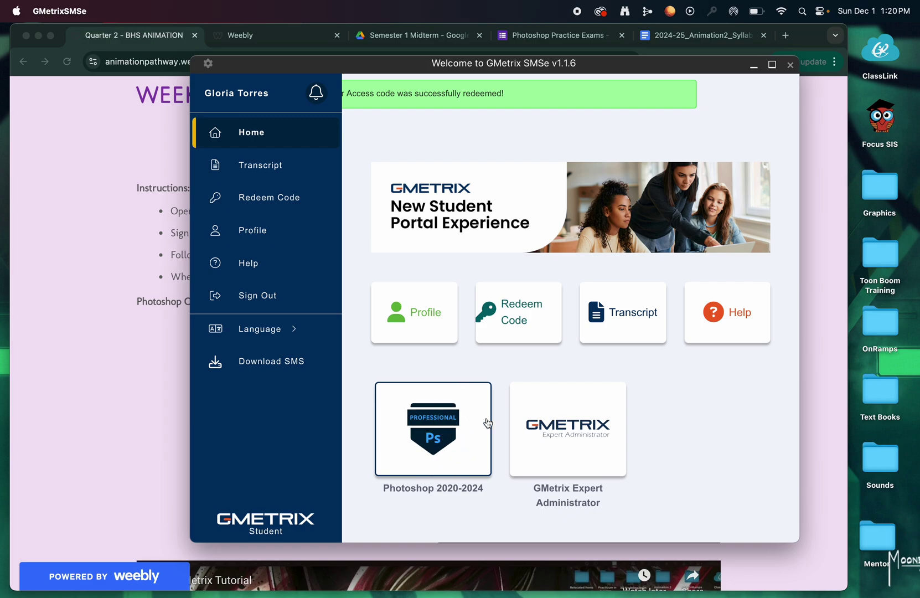
Open the Photoshop 2020-2024 course, browse its Study Guide, then return to the course page
left_click(449, 428)
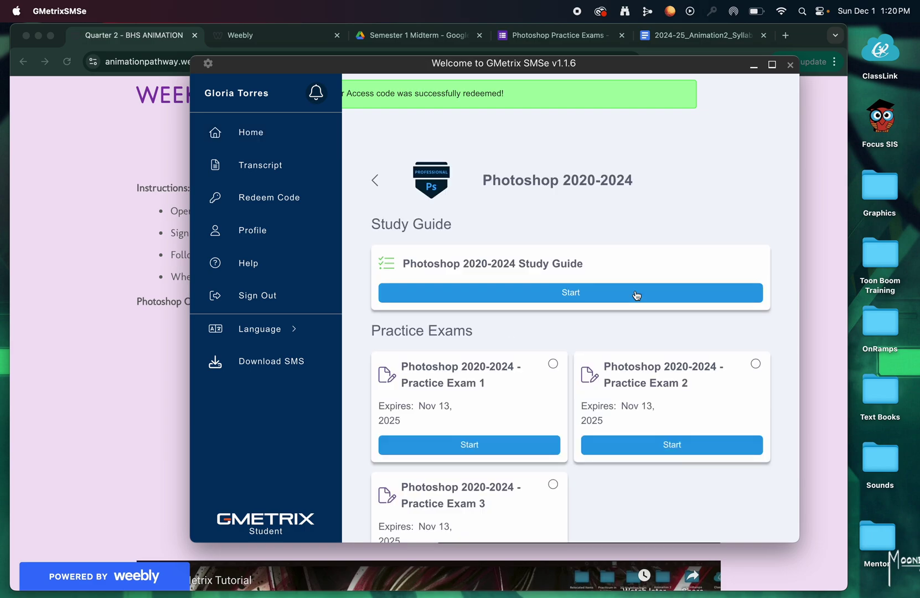
scroll(635, 292, "down", 2)
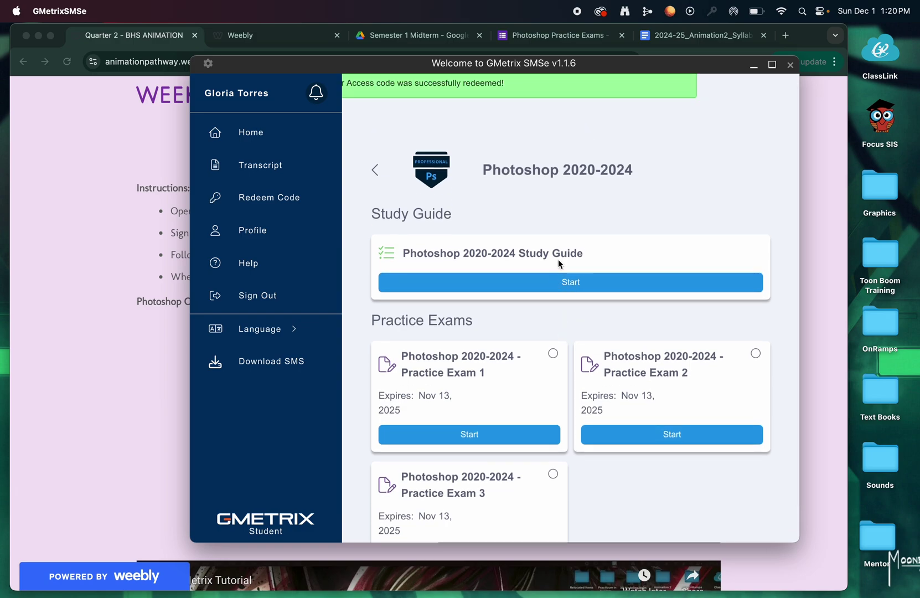
left_click(581, 280)
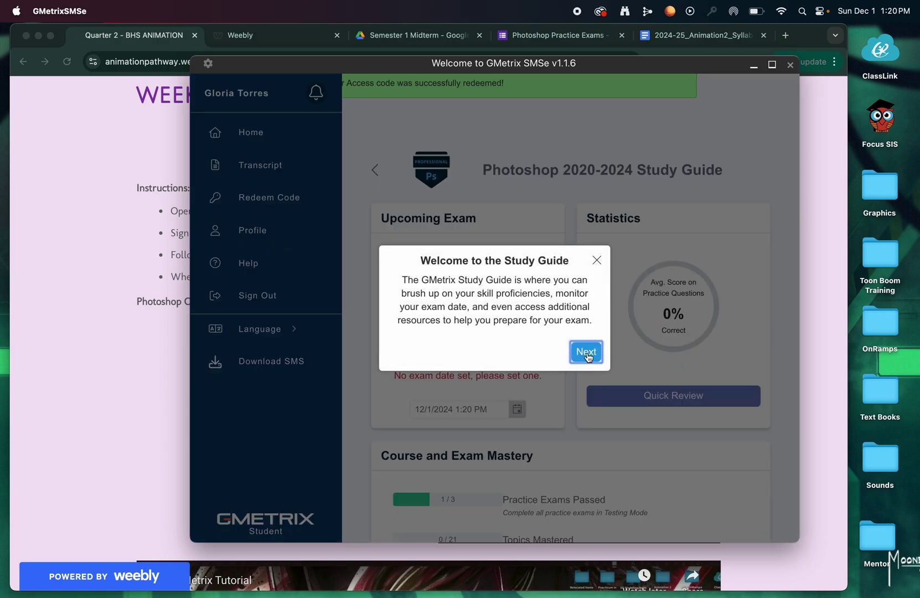
left_click(587, 351)
scroll(553, 241, "up", 3)
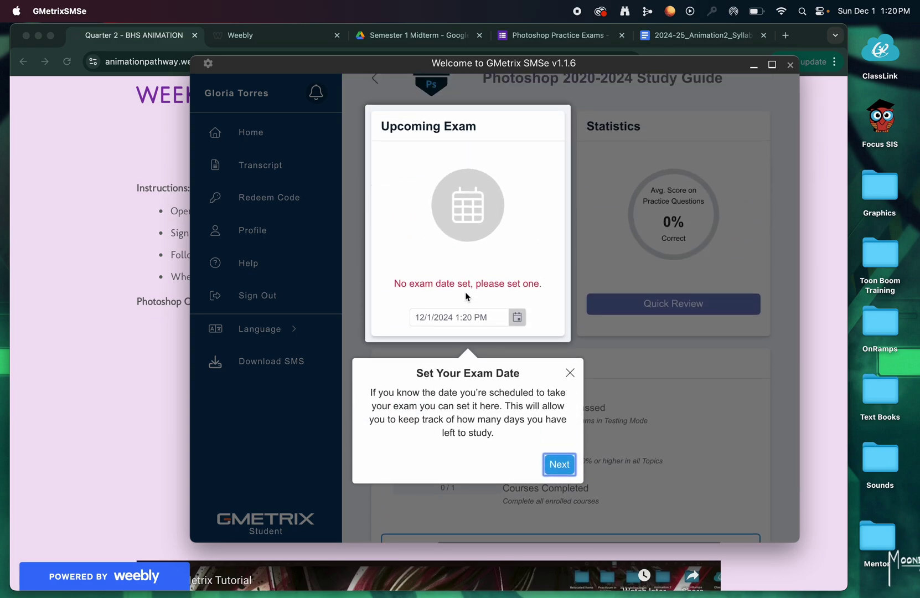
left_click(570, 372)
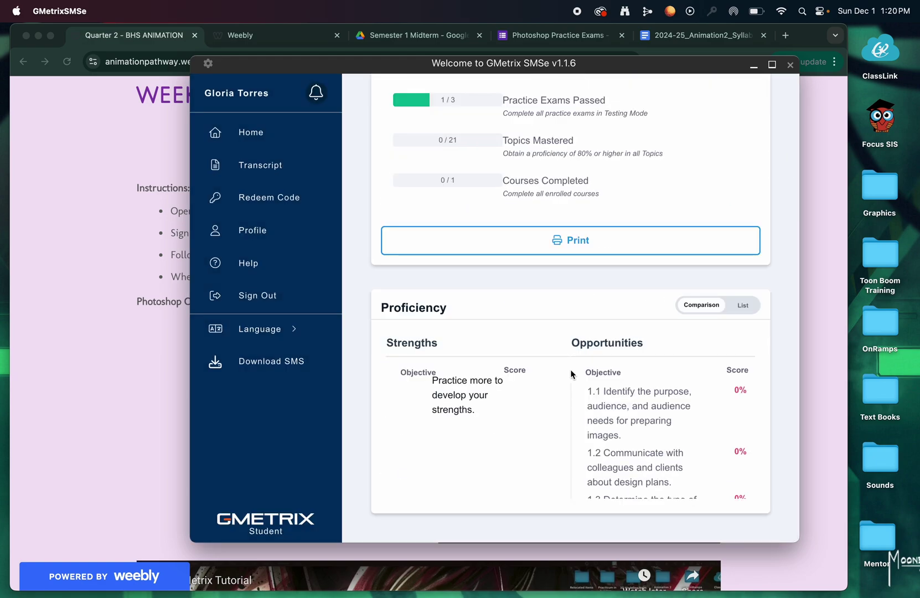
scroll(570, 371, "up", 4)
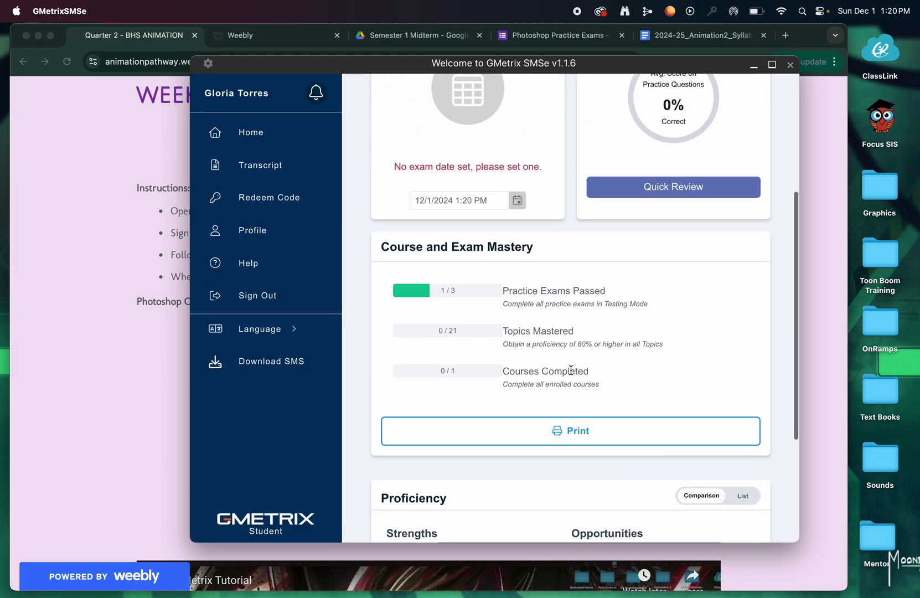
scroll(570, 371, "down", 4)
scroll(664, 409, "down", 6)
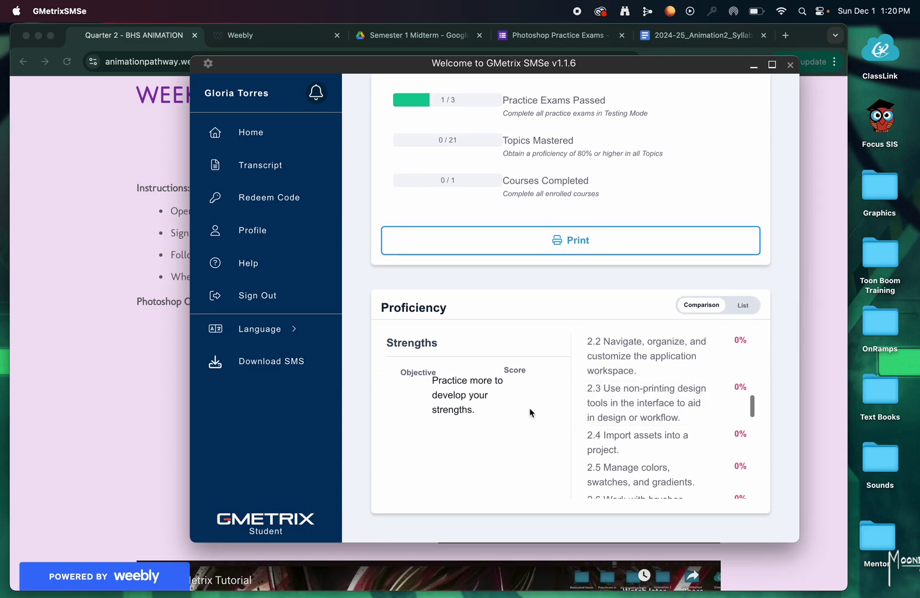
scroll(562, 264, "up", 5)
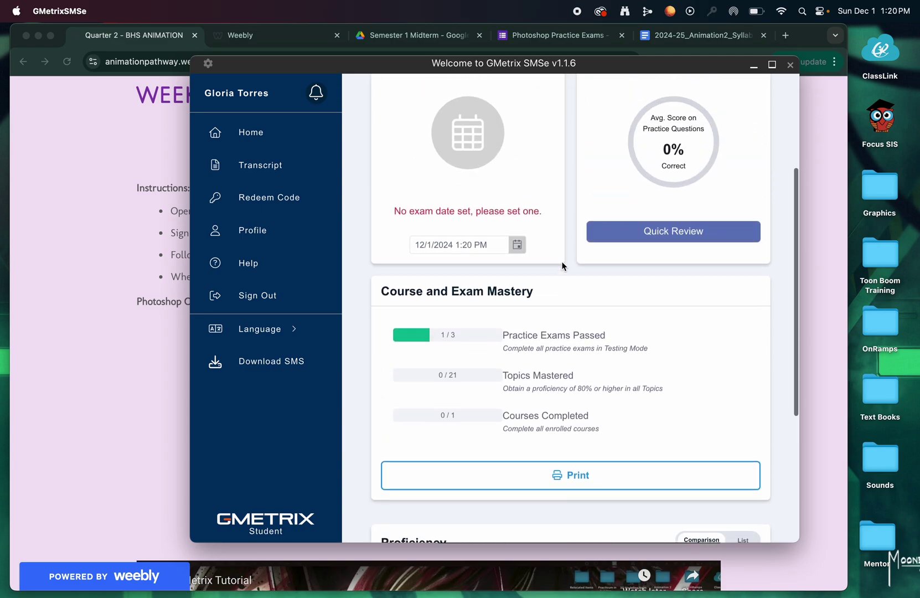
left_click(376, 180)
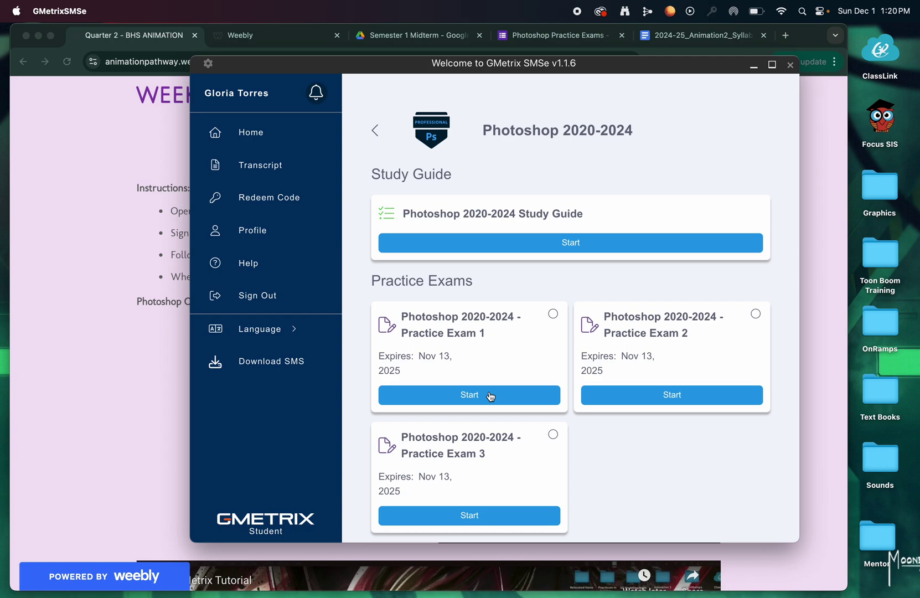
Resume the saved Practice Exam 1 attempt, running it in Adobe Photoshop 2024
left_click(490, 395)
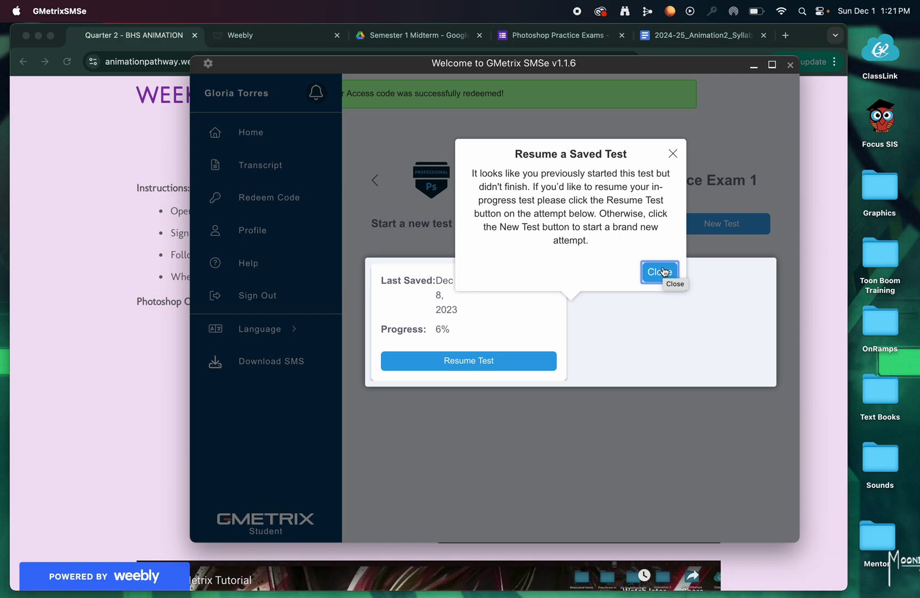
left_click(663, 271)
left_click(468, 360)
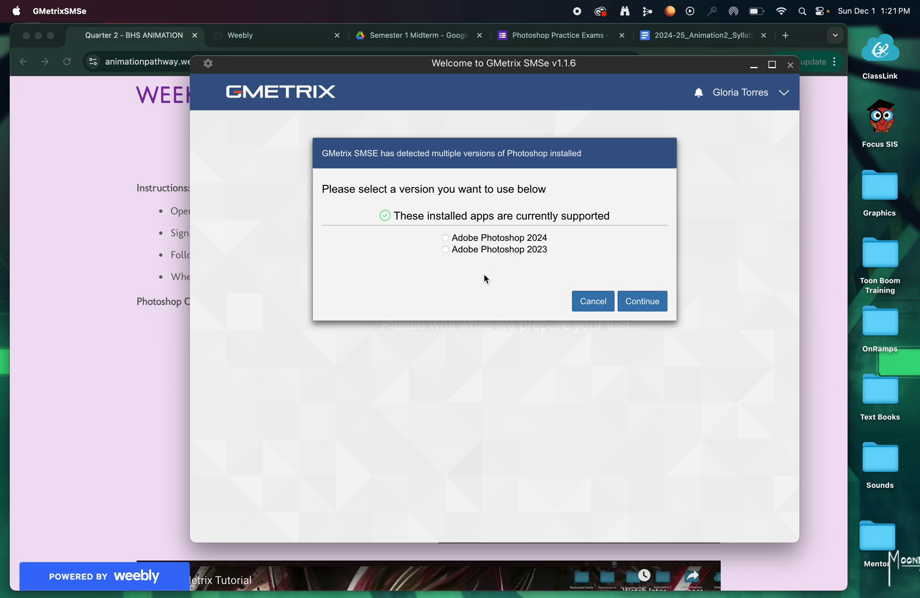
left_click(653, 303)
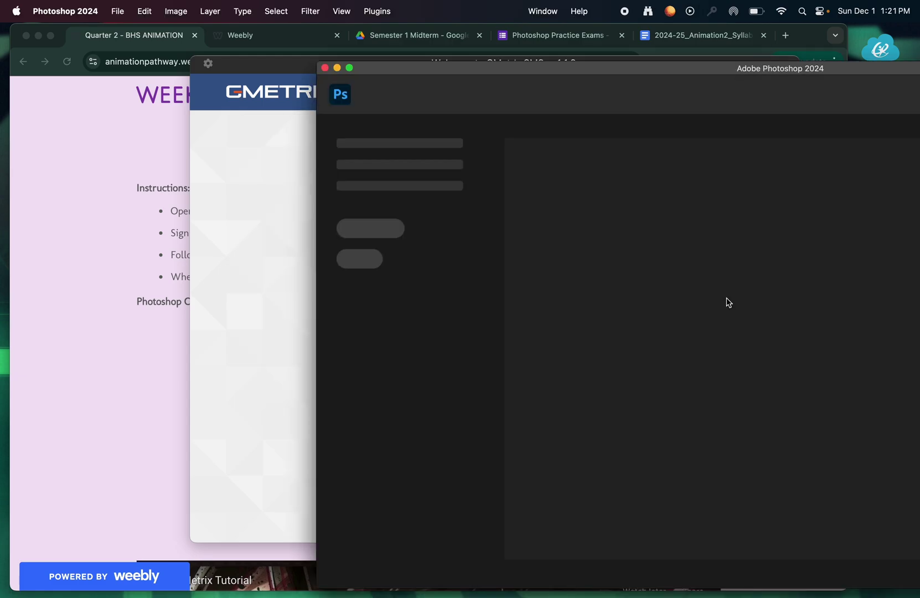
Resize the Photoshop window, go back to Task 1, and show its RAW-versus-JPEG help
left_click_drag(701, 70, 388, 44)
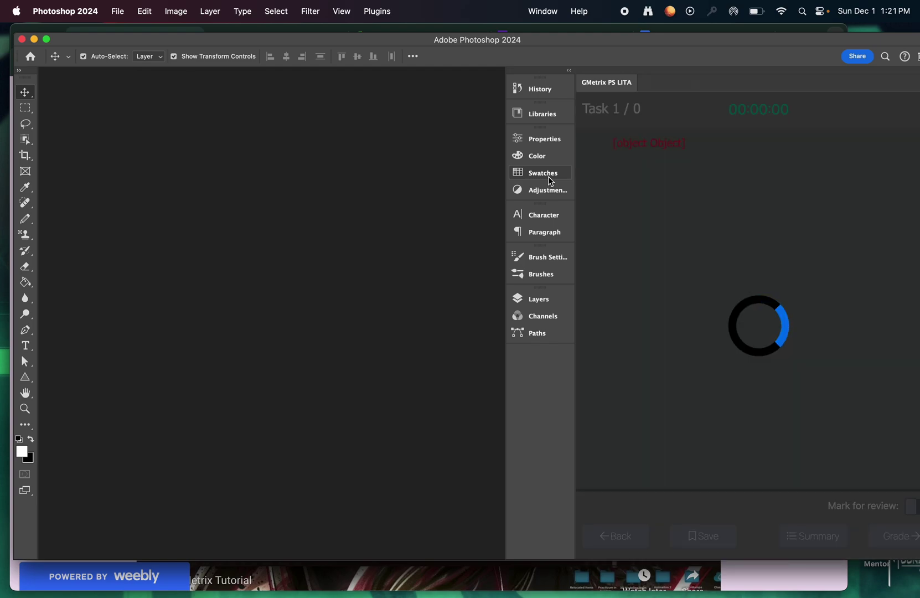
left_click_drag(722, 44, 700, 36)
left_click_drag(916, 29, 852, 34)
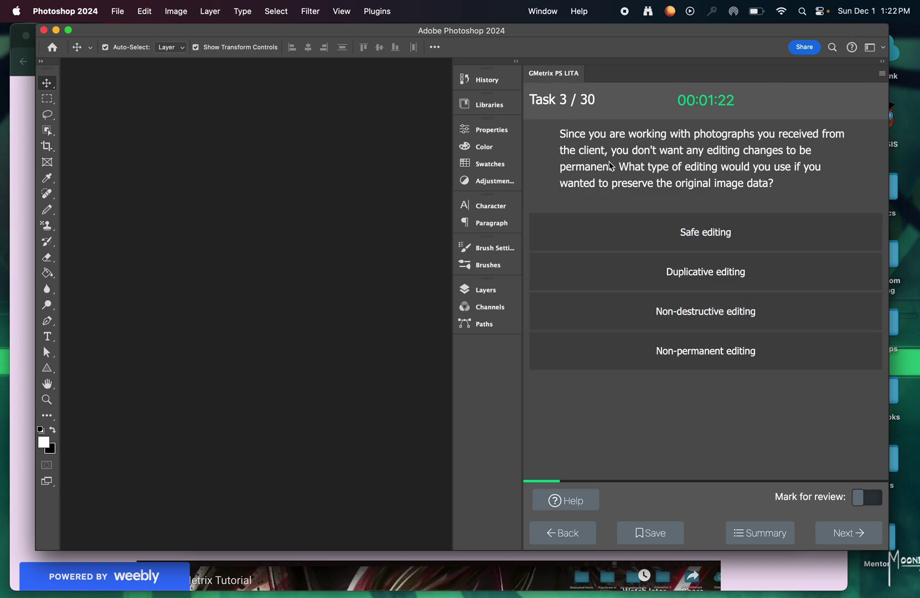
left_click(579, 535)
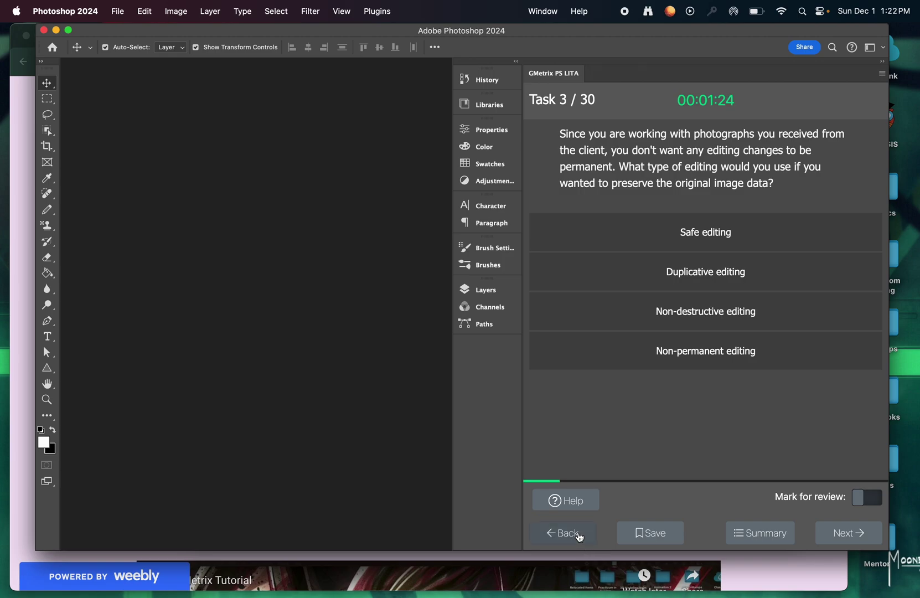
left_click(579, 534)
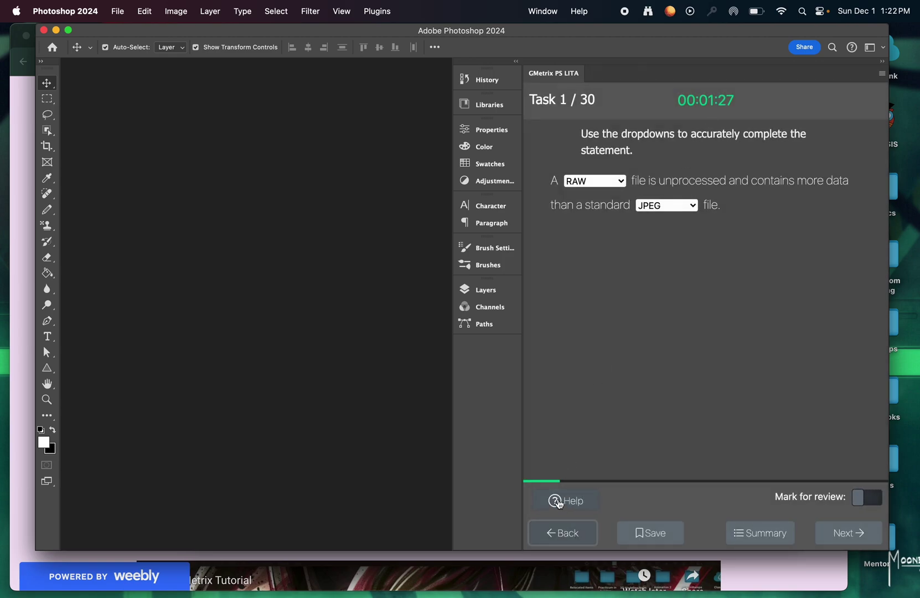
left_click(556, 502)
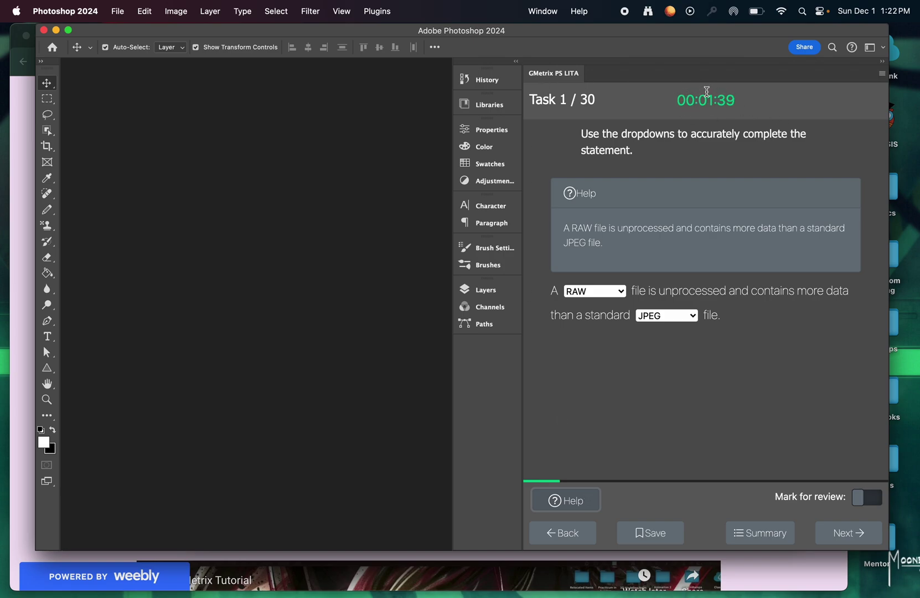
left_click_drag(609, 30, 640, 75)
left_click(42, 149)
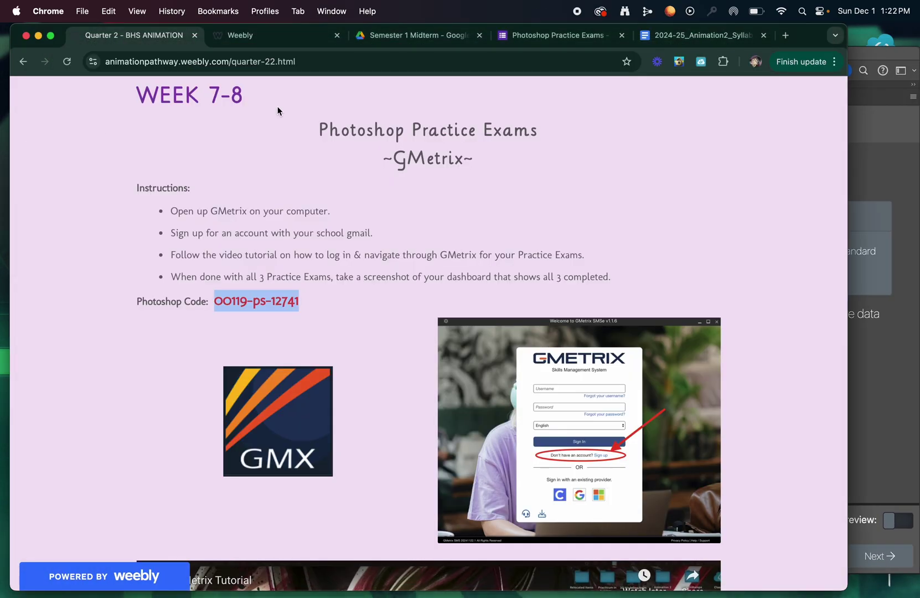
Grade Task 1 as correct and advance the exam to Task 2
left_click(883, 166)
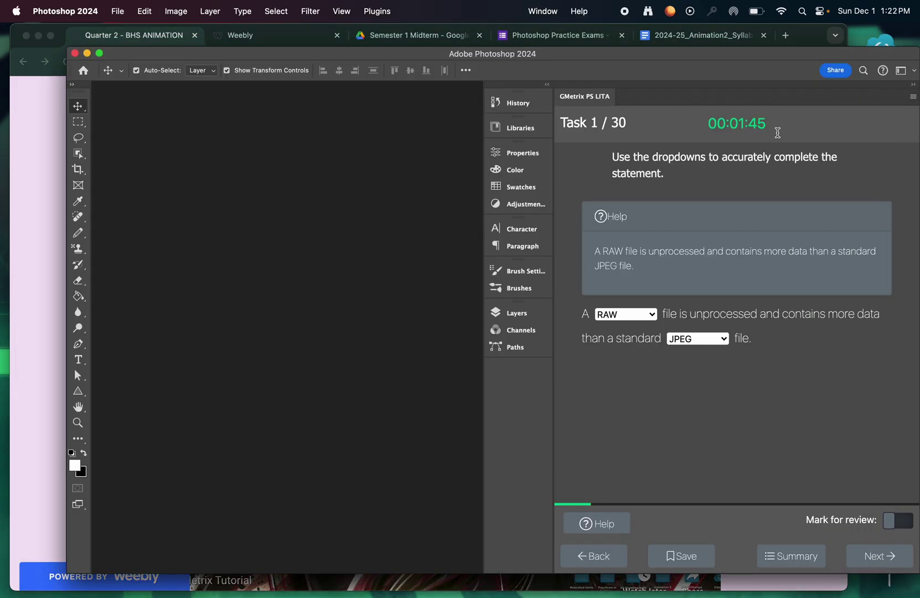
left_click_drag(777, 49, 755, 35)
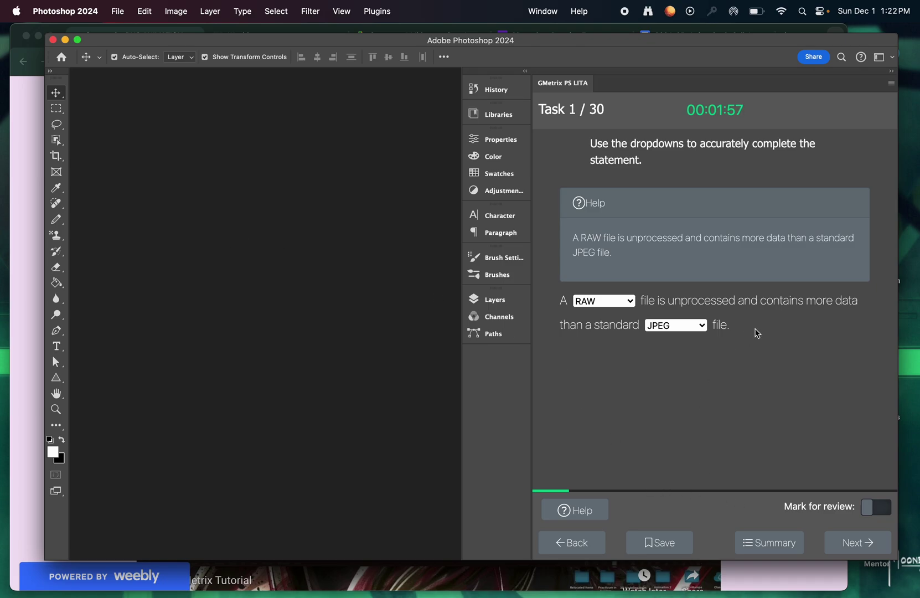
left_click(856, 544)
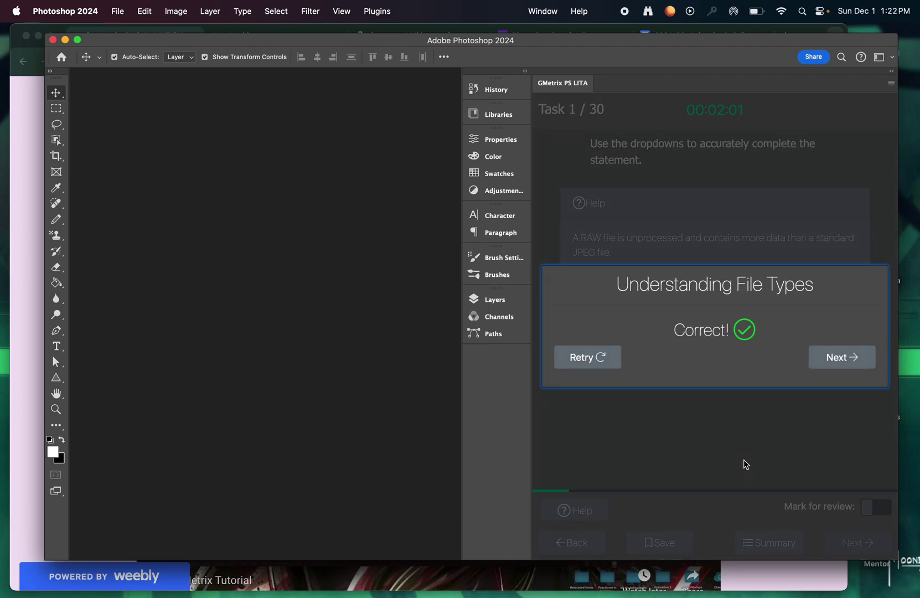
left_click(845, 349)
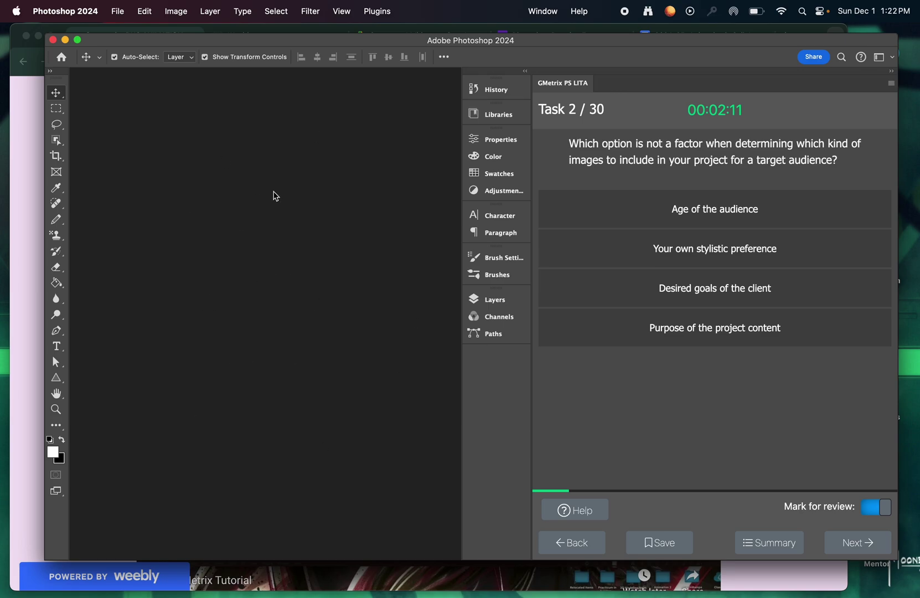
Minimize the GMetrix loading window and reposition Photoshop on Task 2
left_click(617, 331)
mouse_move(592, 591)
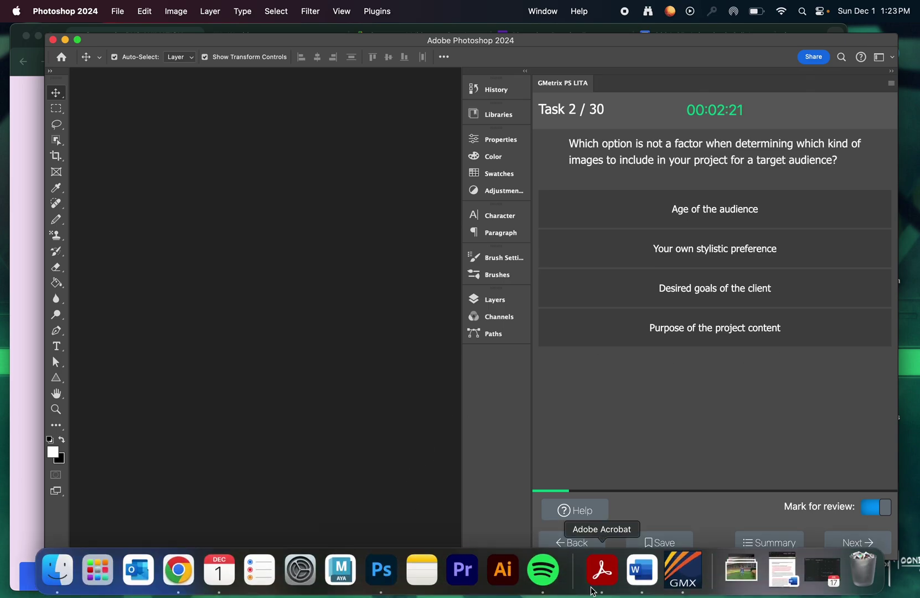
left_click(682, 573)
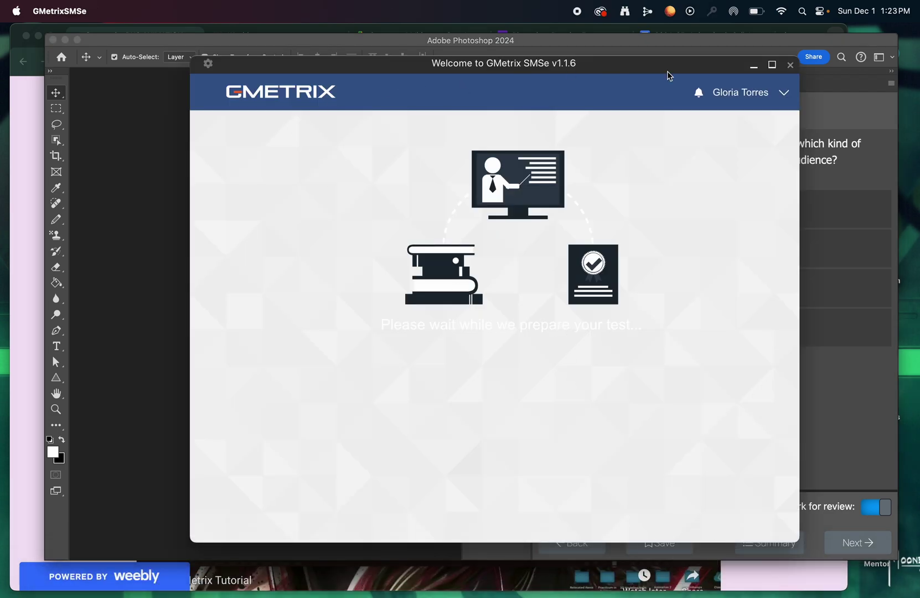
left_click(753, 65)
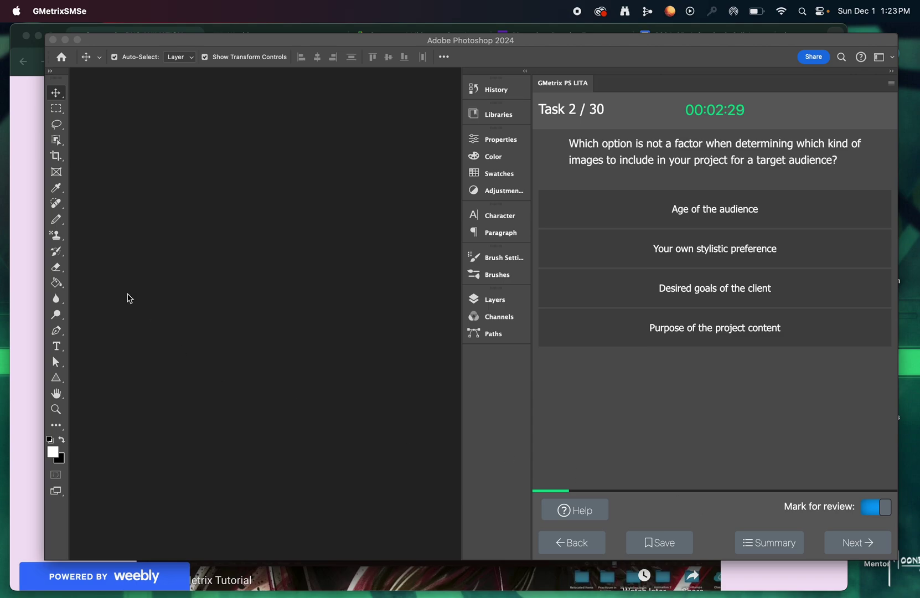
left_click_drag(513, 42, 523, 53)
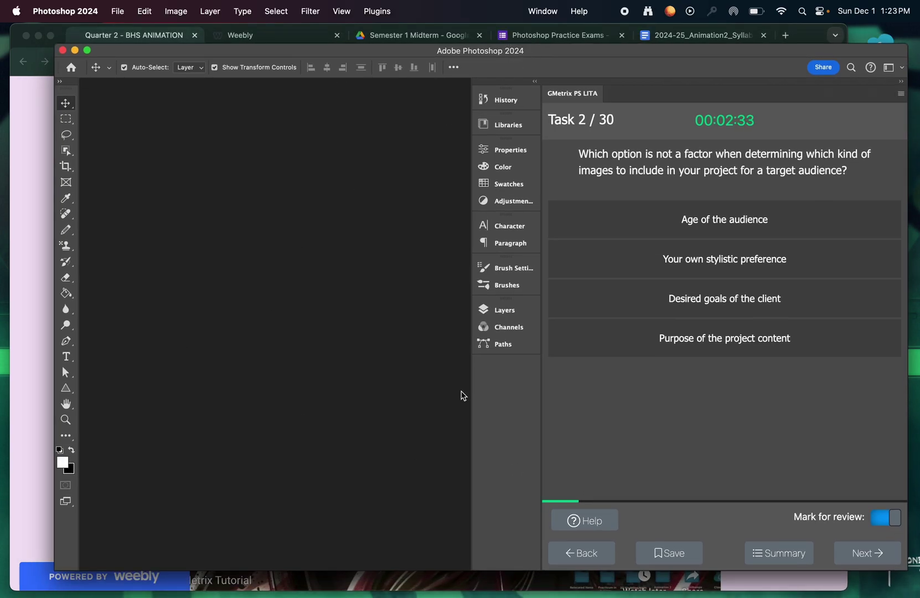
mouse_move(614, 586)
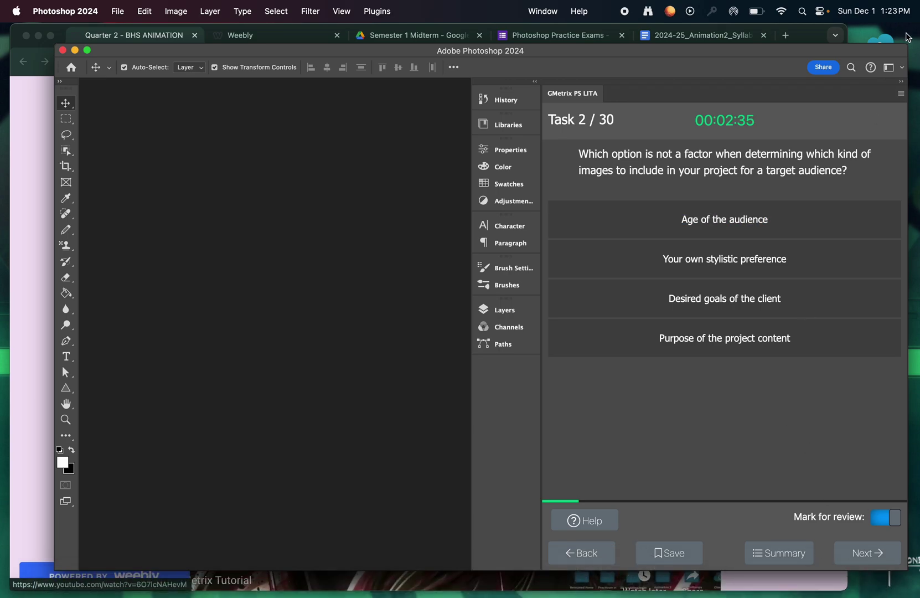
left_click_drag(806, 47, 793, 42)
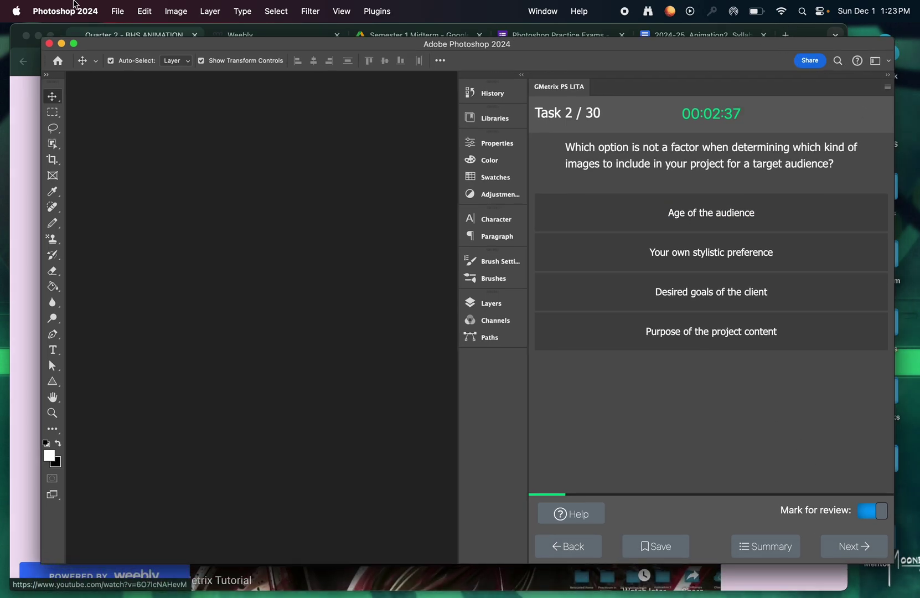
Quit Photoshop 2024 from its app menu, then quit GMetrix SMSe from its Dock icon
left_click(65, 11)
left_click(71, 147)
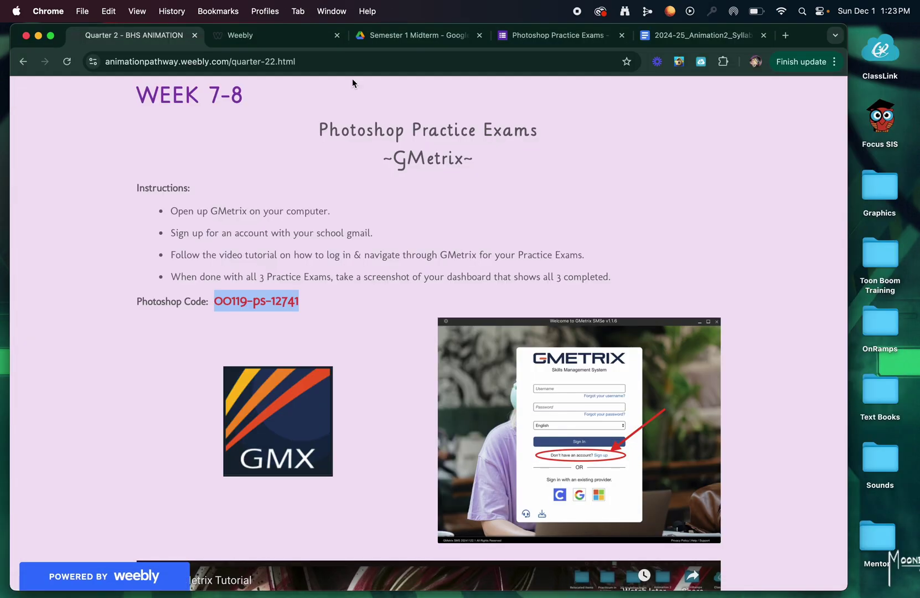
mouse_move(677, 587)
left_click(679, 567)
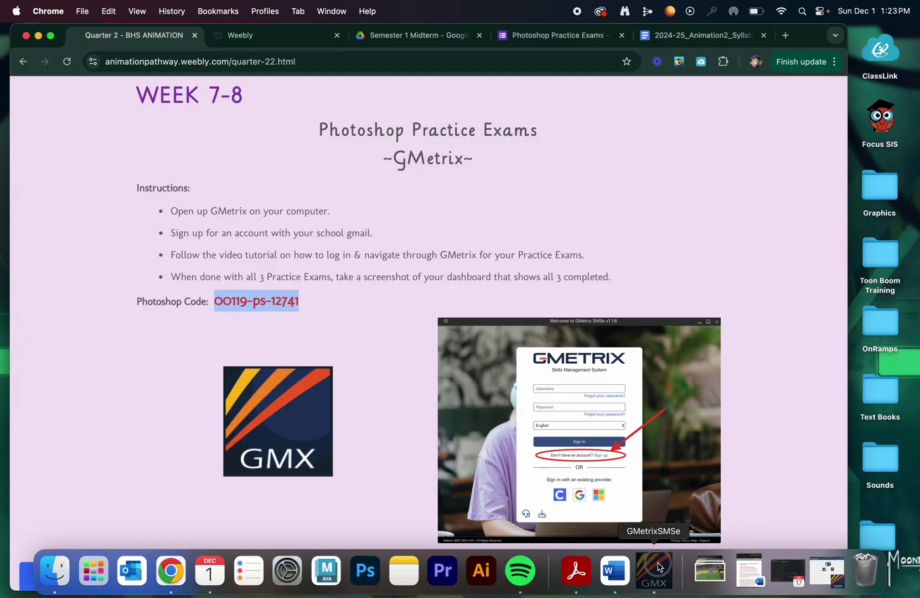
left_click_drag(704, 62, 675, 51)
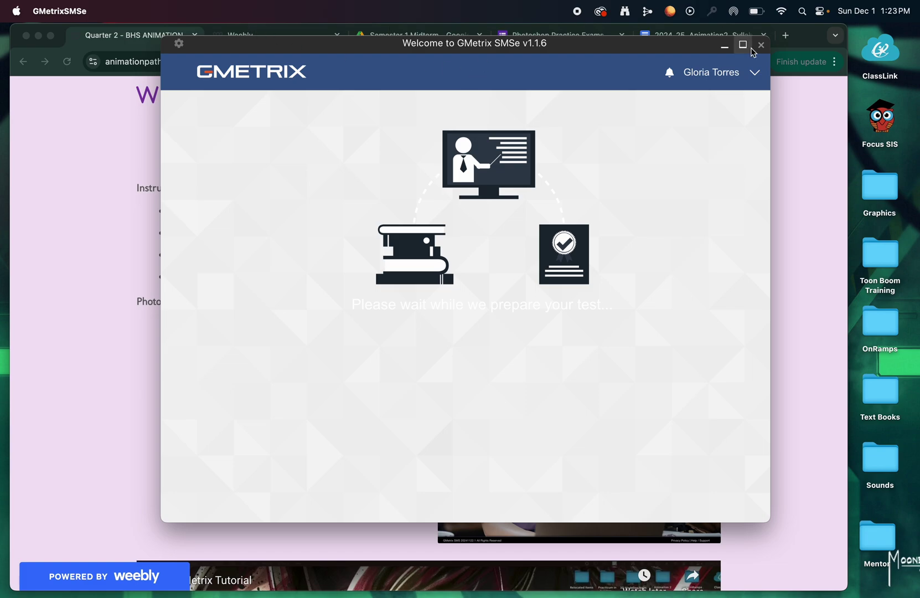
mouse_move(528, 582)
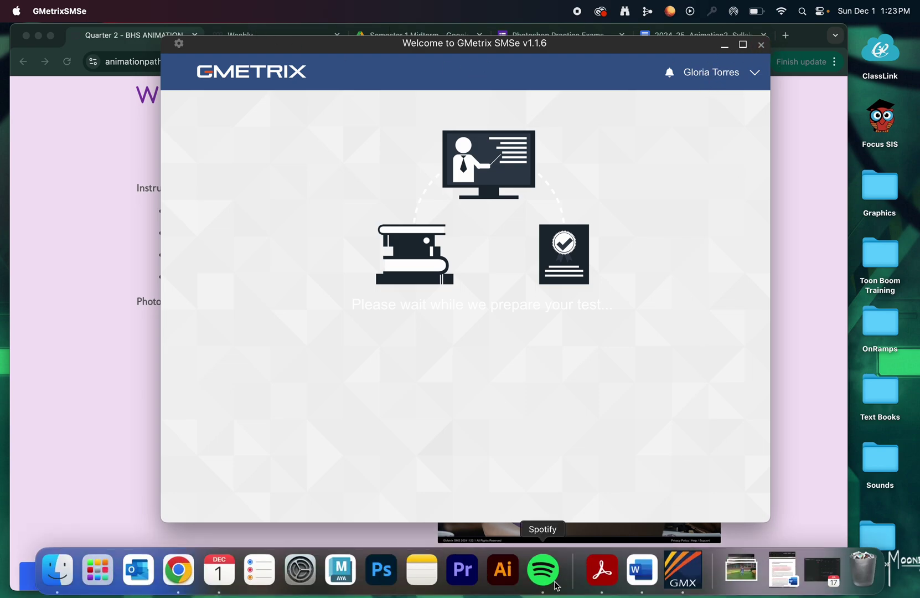
right_click(683, 575)
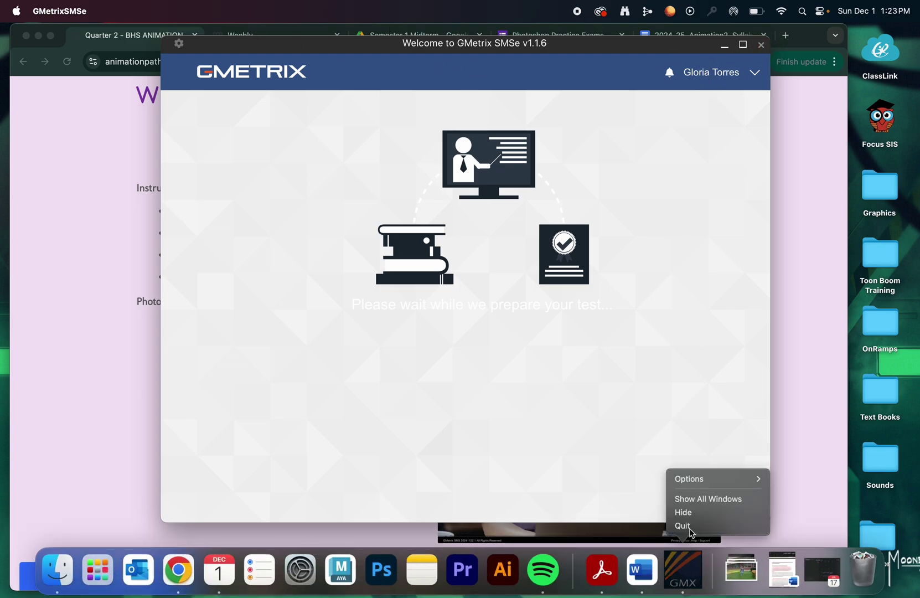
left_click(692, 525)
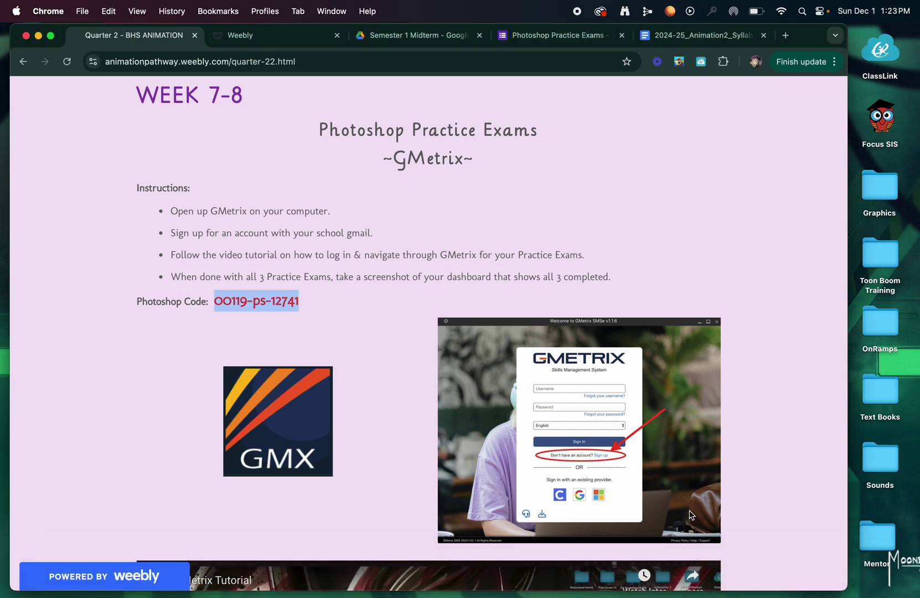
Relaunch GMetrix SMSe and enter the student account's e-mail as the username
mouse_move(699, 596)
left_click(698, 576)
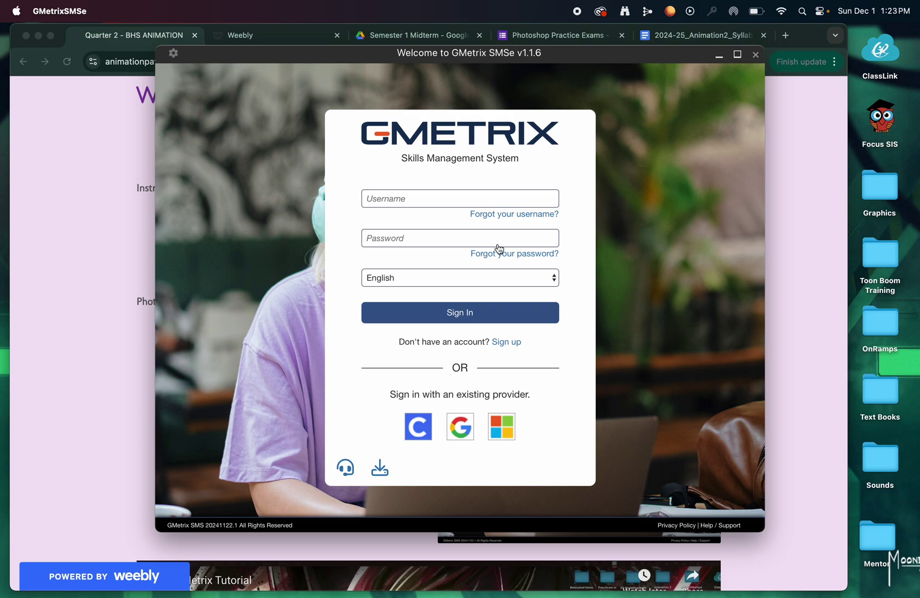
left_click(439, 198)
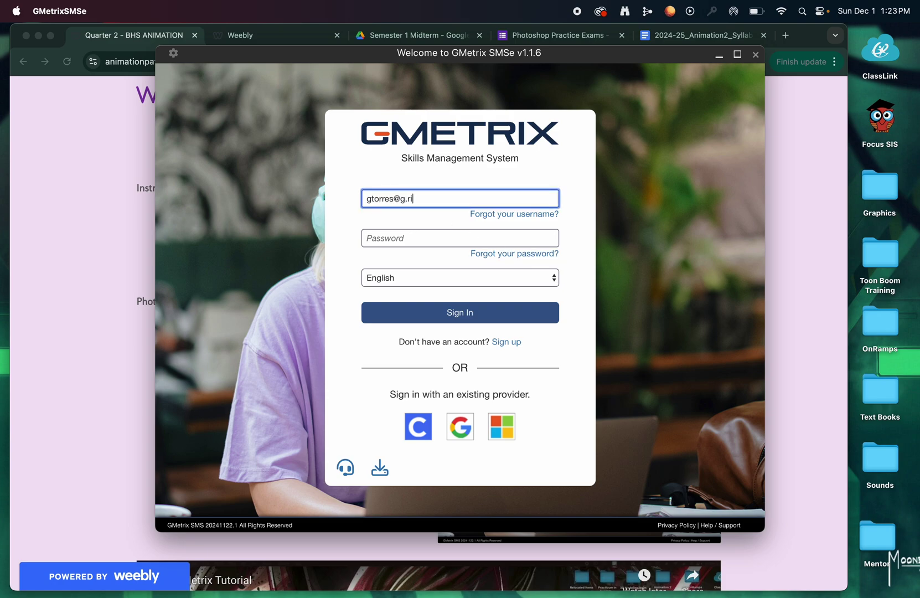
key("Tab")
key("Tab")
type("•")
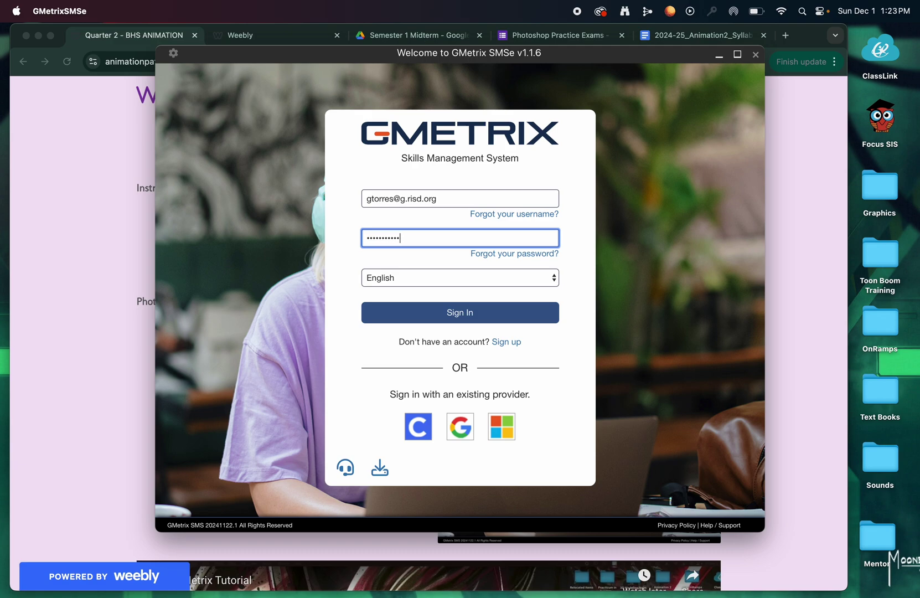
key("Return")
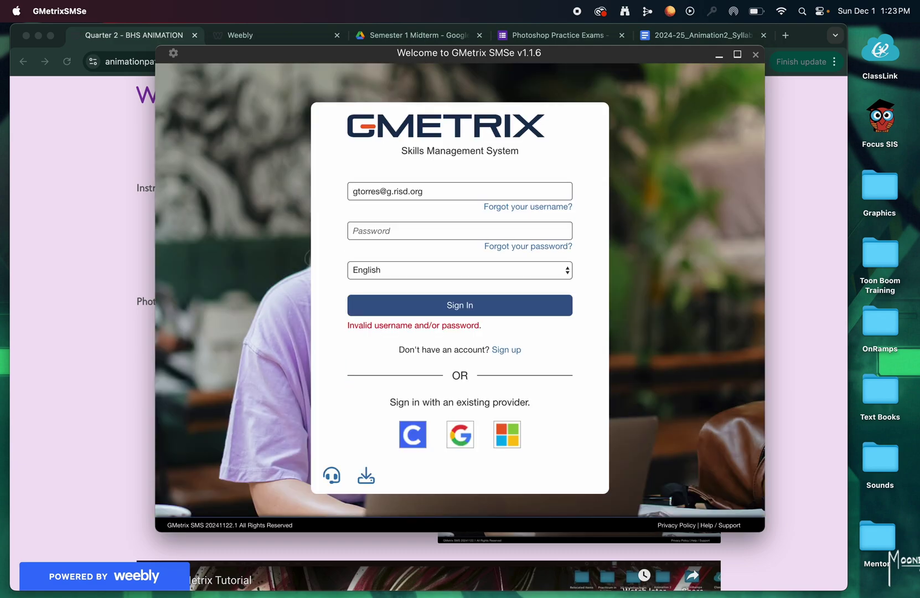
Sign in with the account password and open the Photoshop 2020-2024 course page
left_click(377, 227)
type("•")
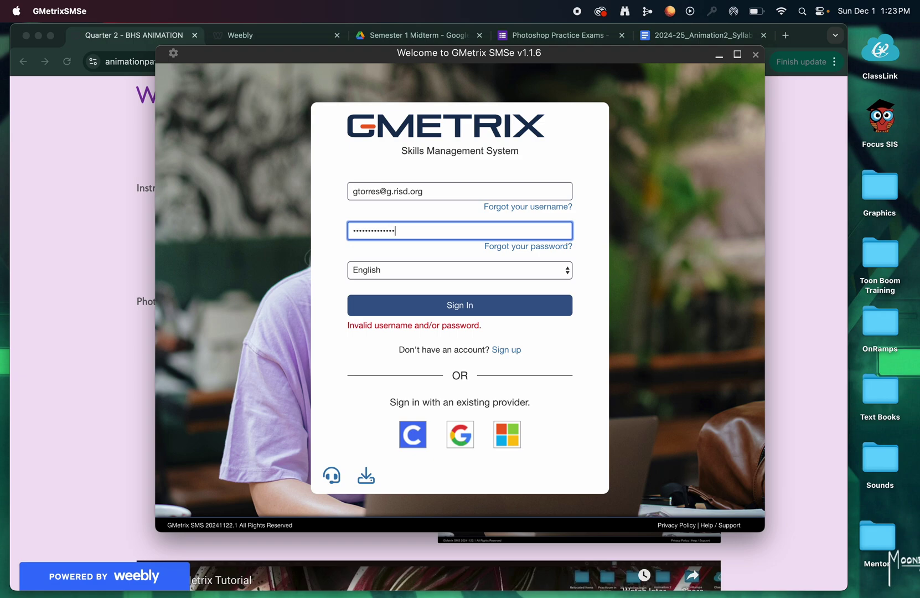
key("Return")
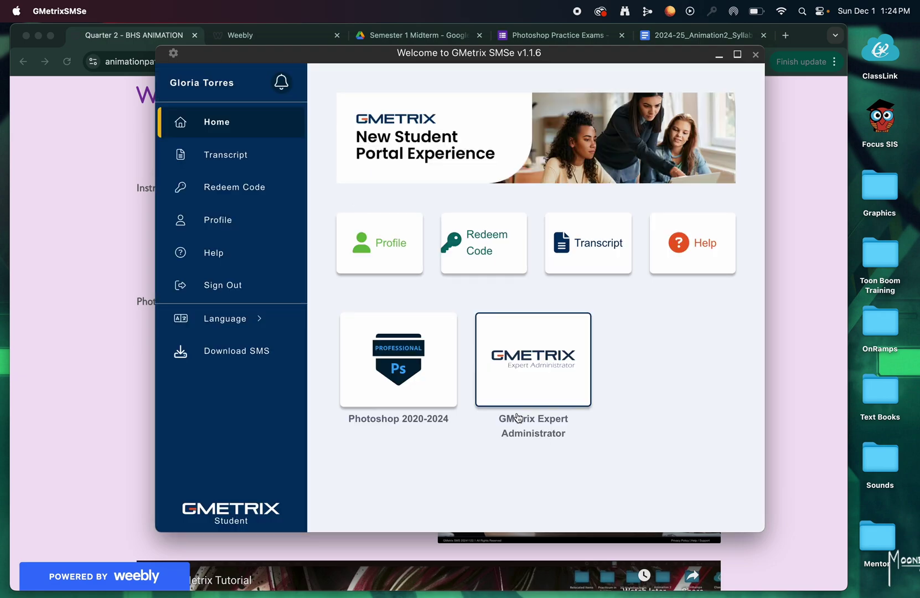
left_click(387, 379)
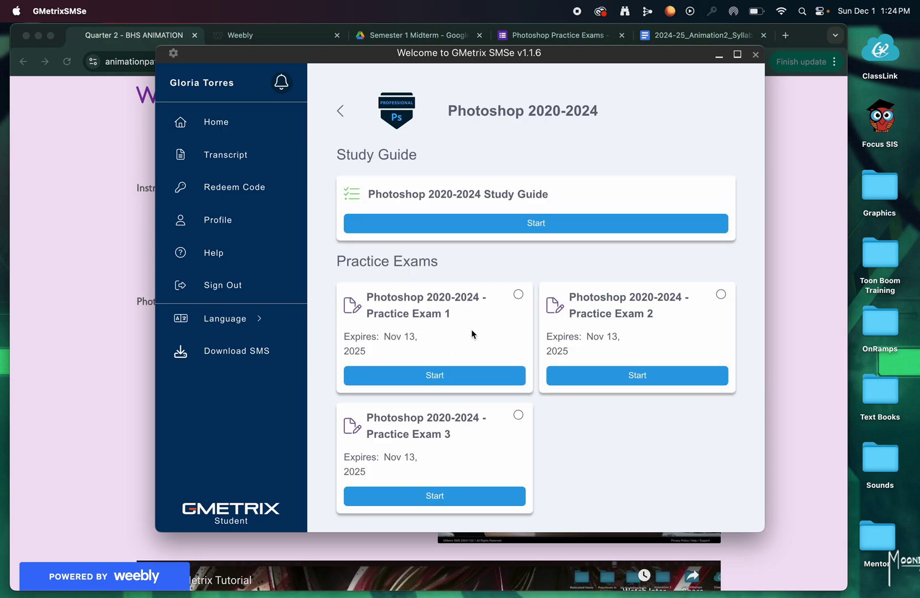
left_click(438, 374)
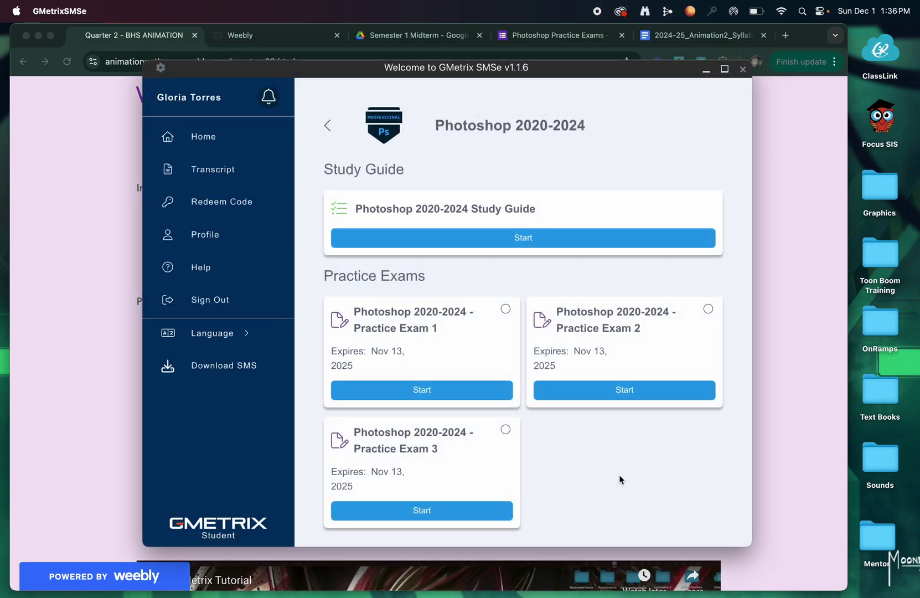
Open the transcript of Photoshop 2020-2024 results and view the Practice Exam 3 Training report (26/30)
left_click(211, 170)
scroll(642, 362, "down", 3)
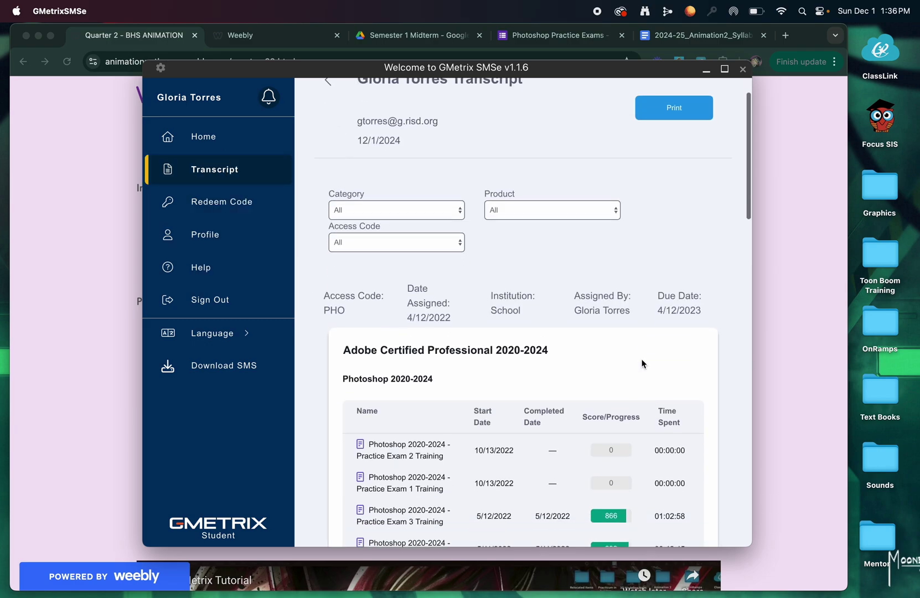
scroll(642, 362, "down", 2)
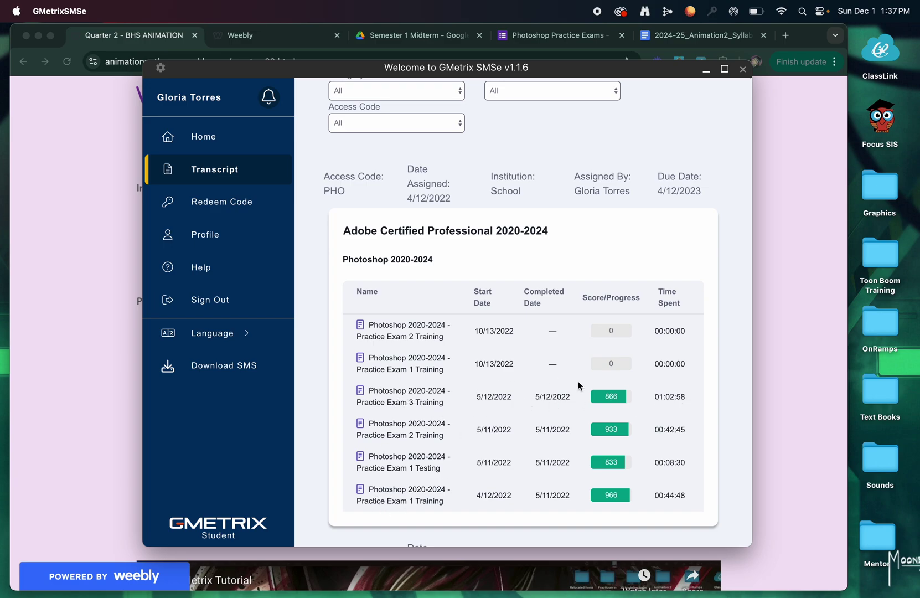
left_click(417, 399)
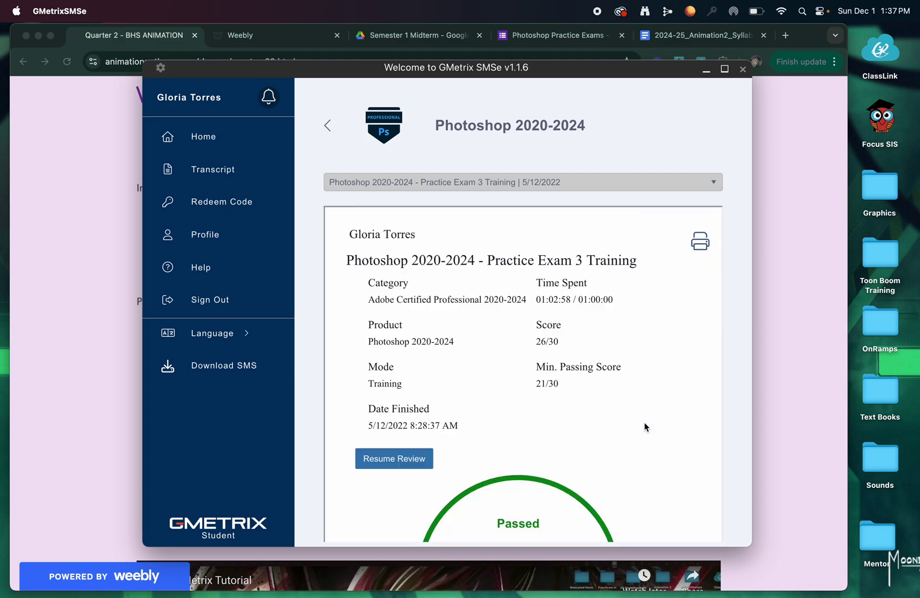
scroll(644, 421, "down", 3)
scroll(644, 421, "down", 3)
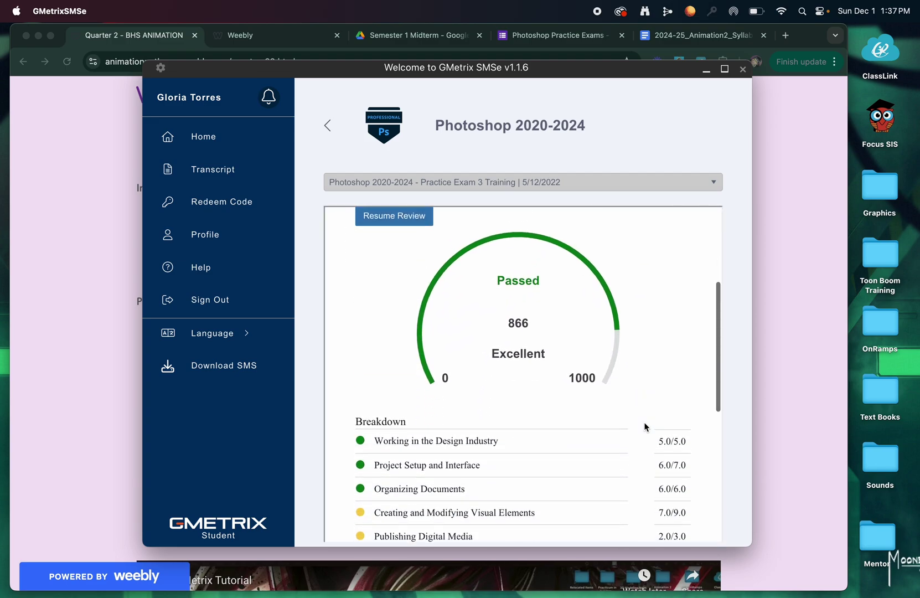
scroll(644, 422, "down", 1)
scroll(644, 426, "up", 3)
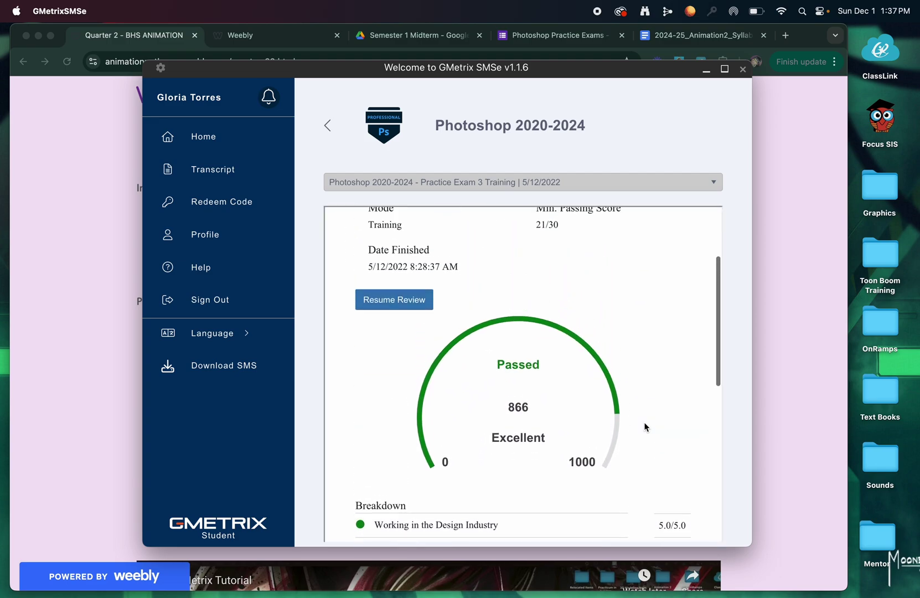
scroll(644, 424, "up", 3)
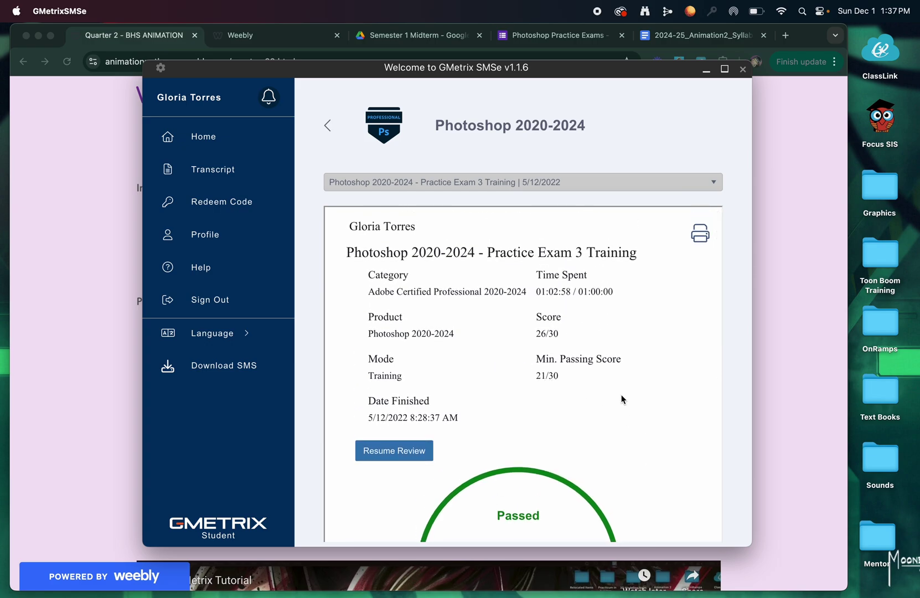
scroll(622, 399, "down", 8)
scroll(623, 399, "down", 5)
scroll(622, 396, "up", 5)
scroll(621, 394, "up", 8)
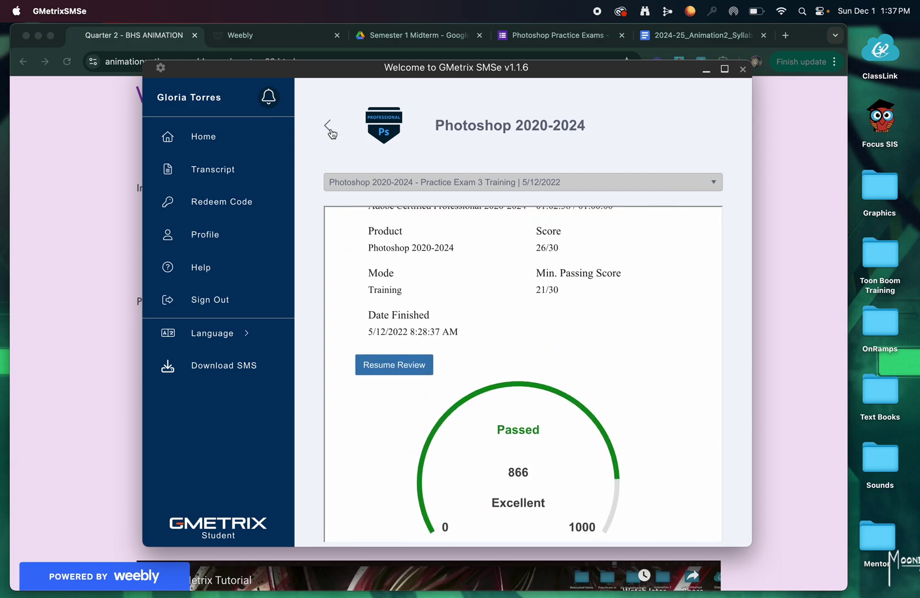
left_click(330, 130)
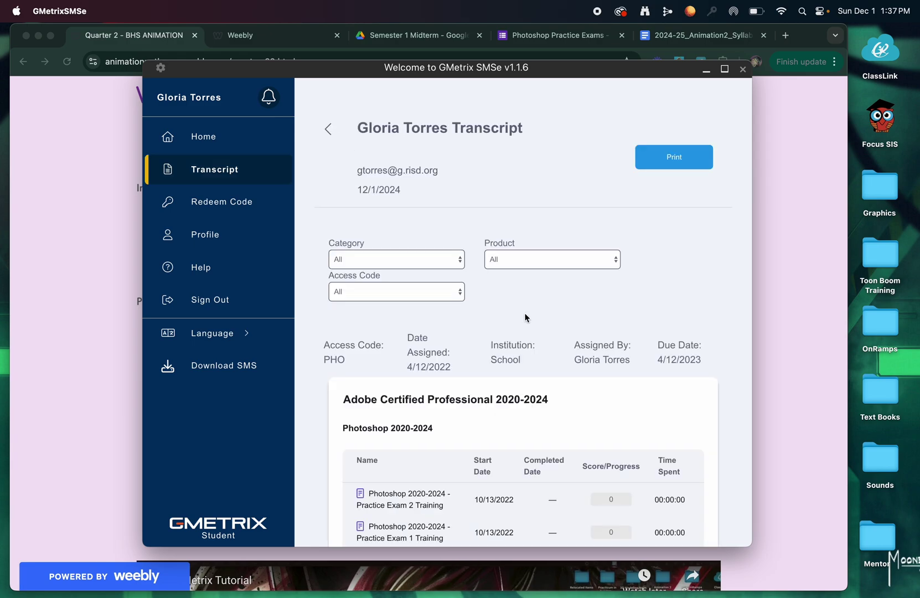
scroll(525, 317, "down", 3)
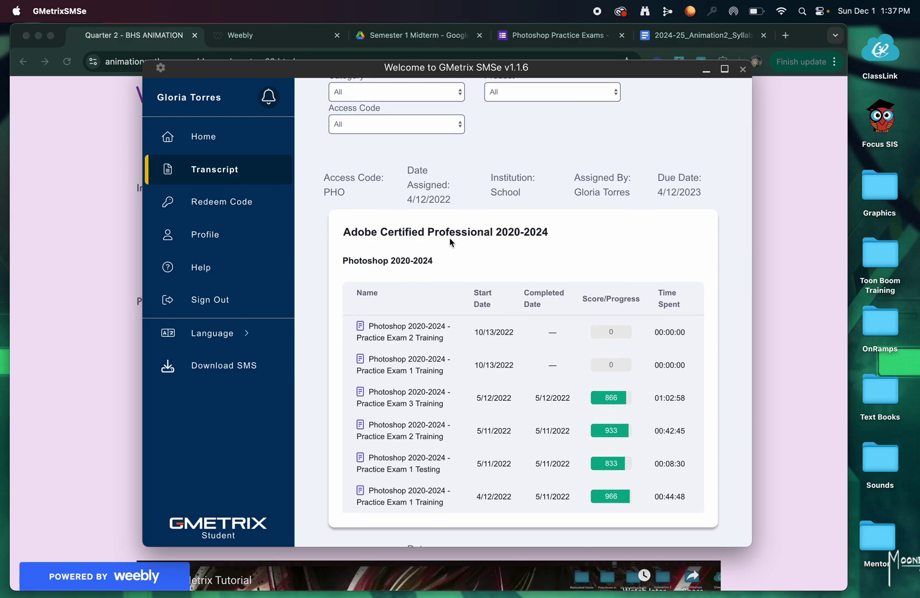
scroll(564, 253, "down", 1)
scroll(565, 252, "up", 1)
scroll(605, 398, "up", 1)
scroll(605, 399, "down", 2)
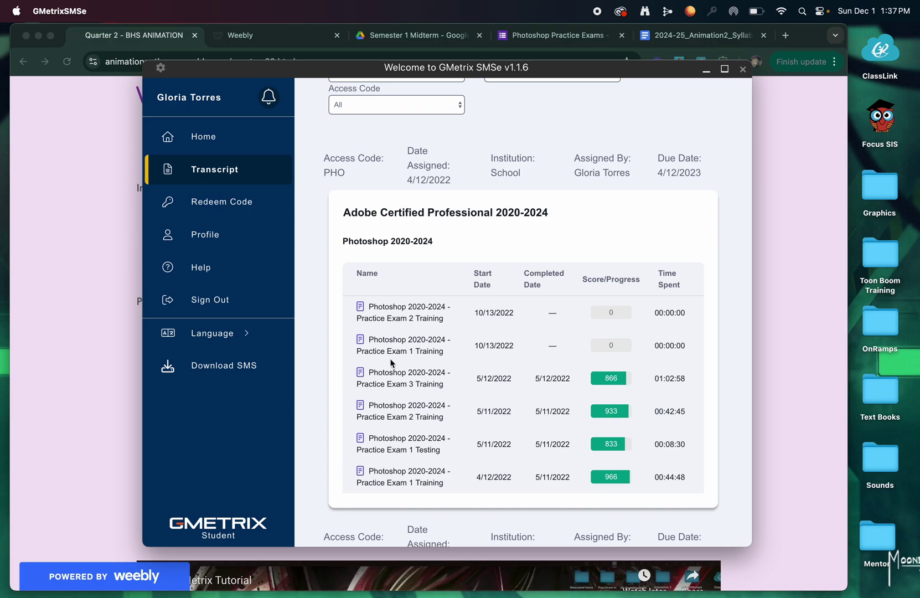
left_click(416, 379)
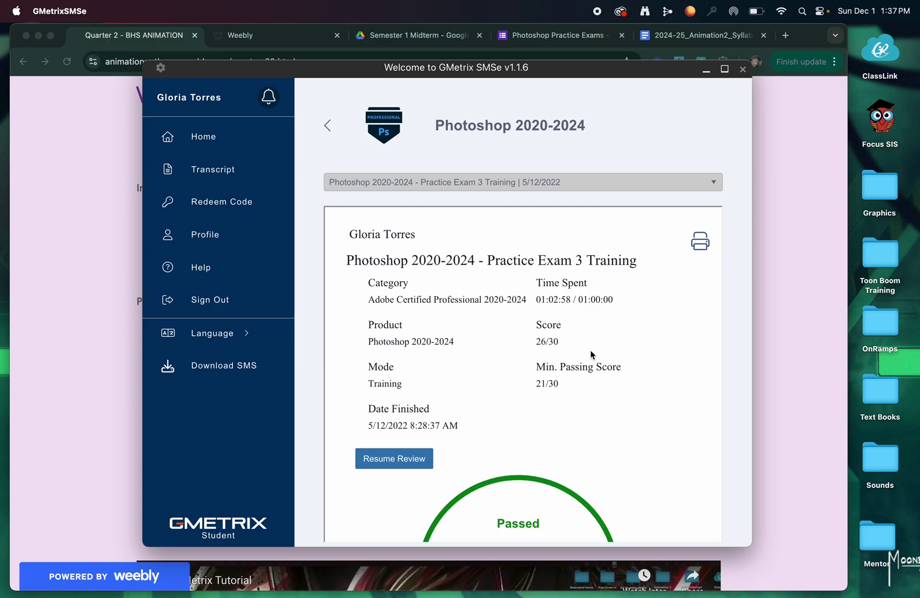
scroll(590, 349, "down", 5)
scroll(421, 345, "down", 5)
scroll(420, 345, "down", 5)
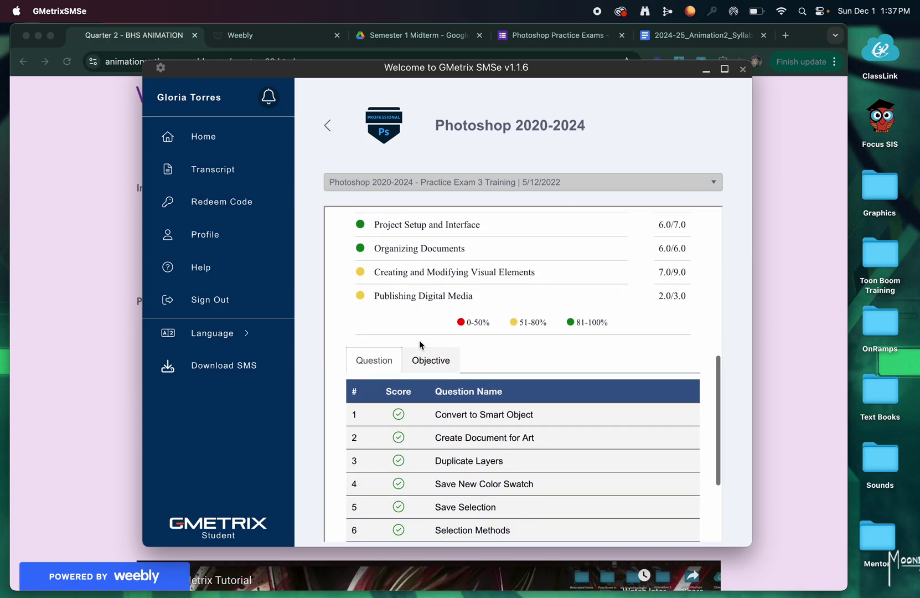
scroll(505, 342, "down", 2)
scroll(505, 343, "down", 10)
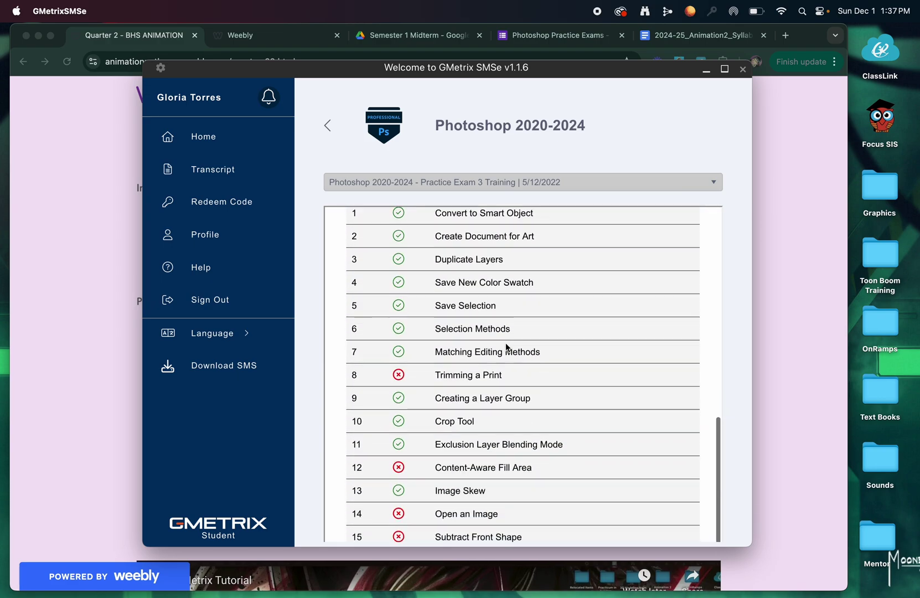
scroll(505, 347, "down", 3)
scroll(505, 346, "up", 20)
scroll(577, 335, "up", 15)
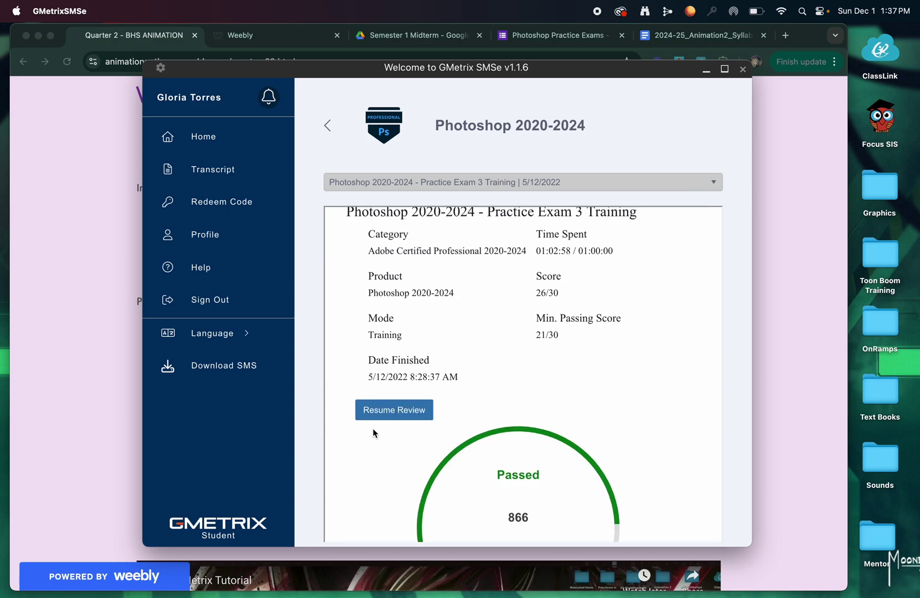
left_click(328, 127)
scroll(532, 382, "down", 8)
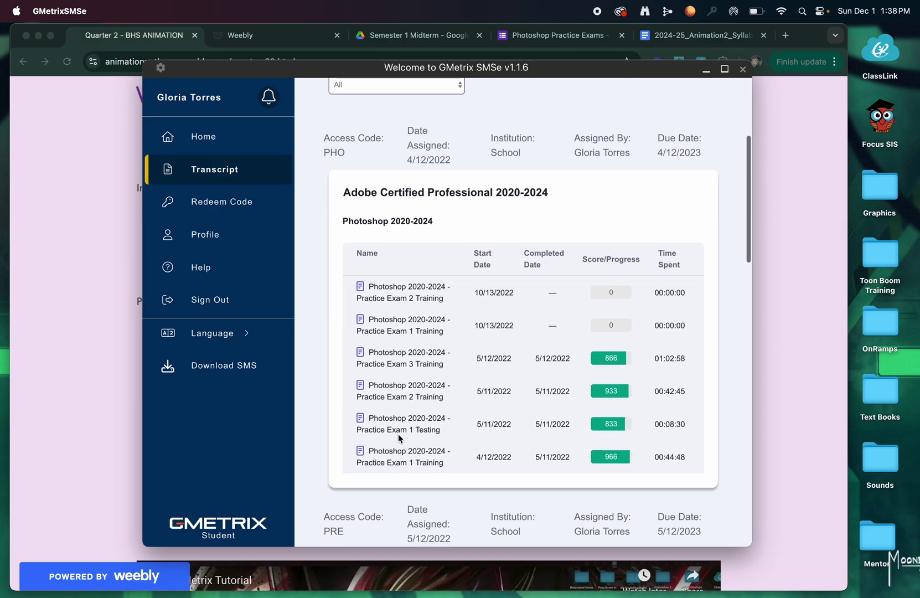
Read through the Practice Exam 1 Testing score report (passed, 833), then return to the transcript
left_click(401, 423)
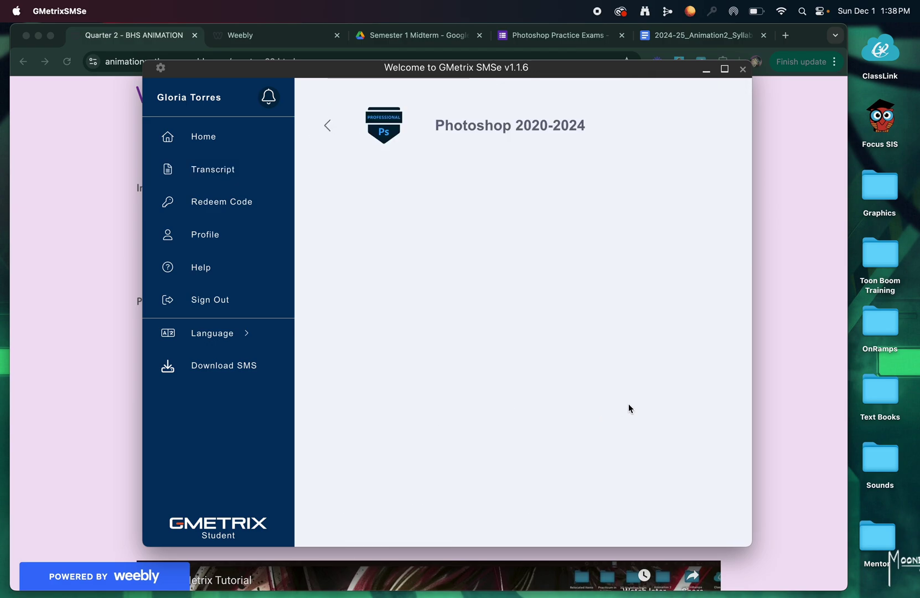
scroll(526, 270, "down", 3)
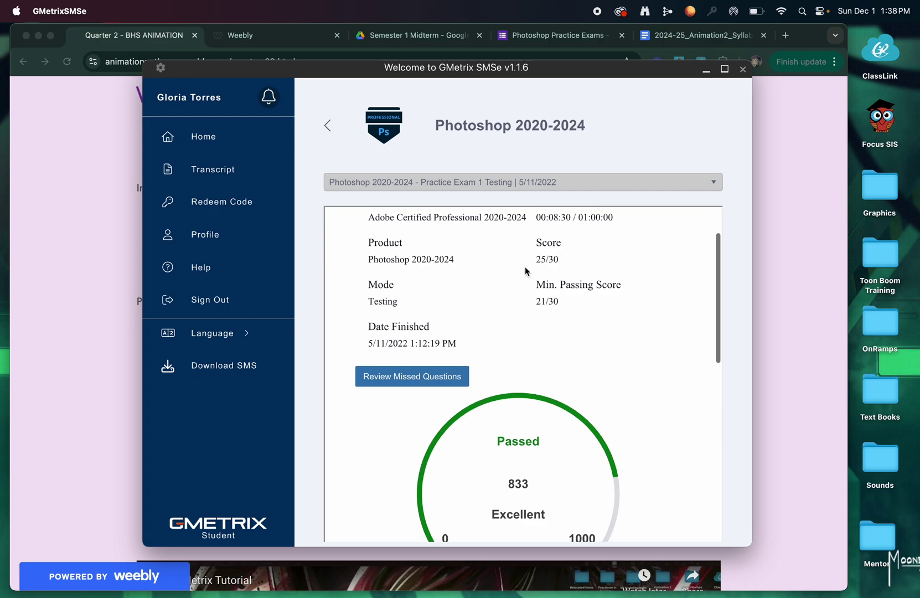
scroll(526, 270, "down", 1)
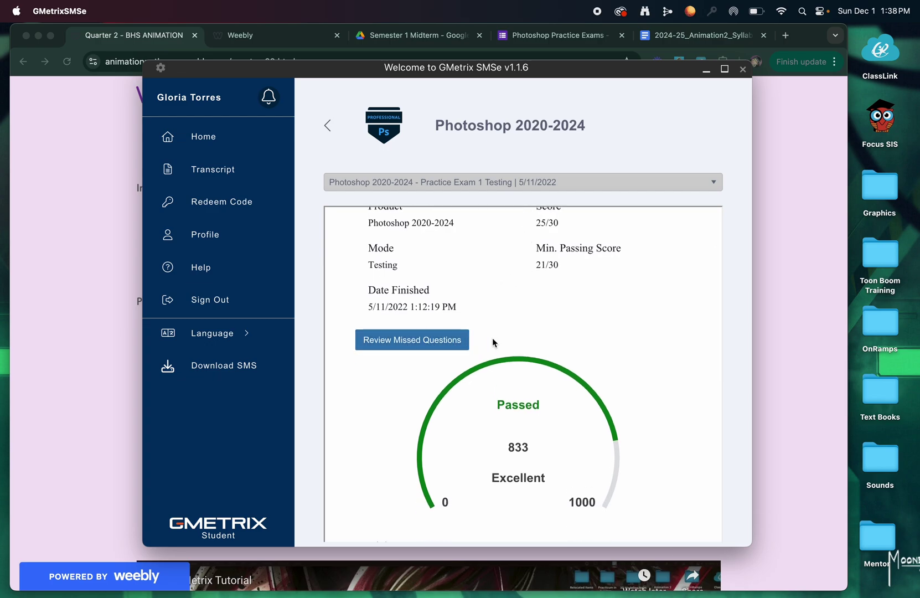
scroll(488, 342, "down", 1)
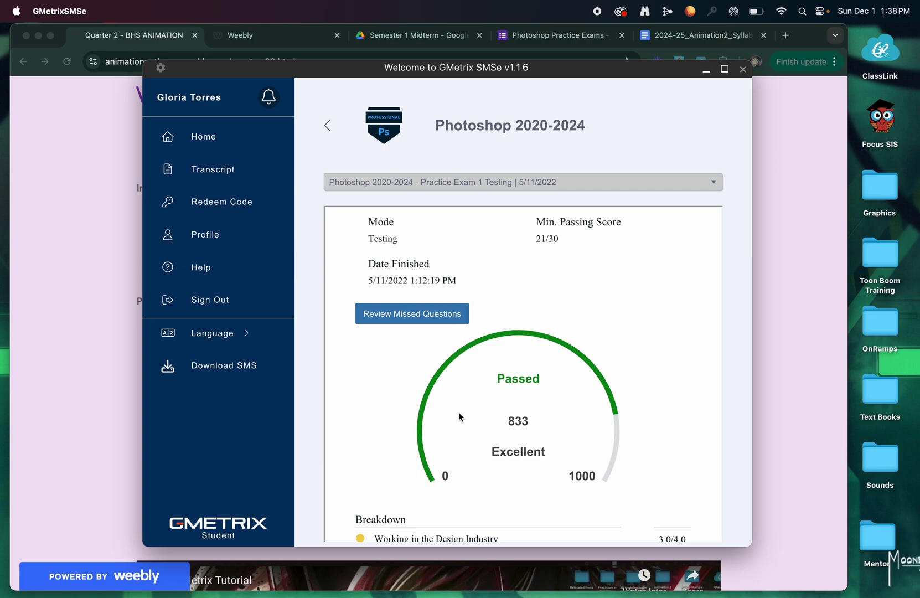
mouse_move(520, 575)
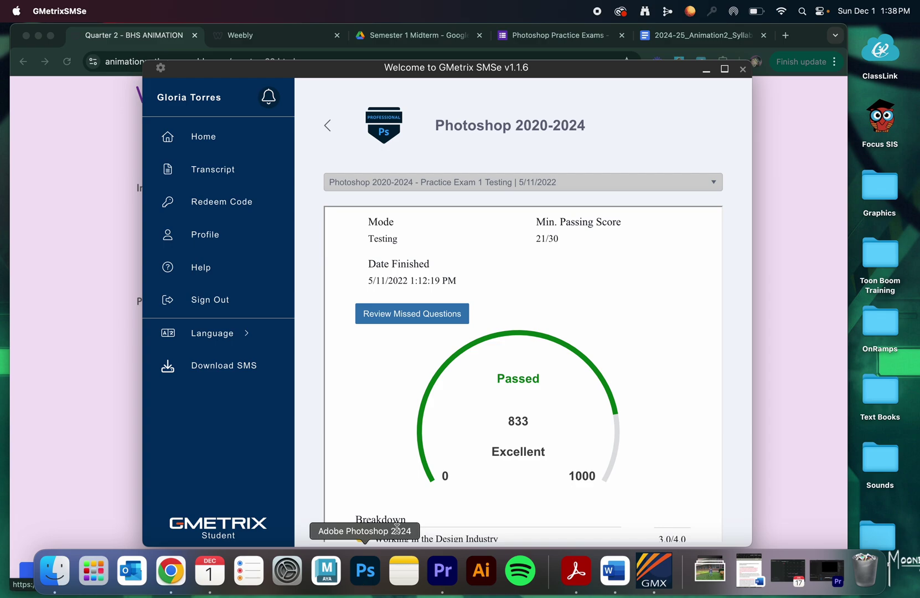
scroll(567, 423, "down", 2)
mouse_move(368, 596)
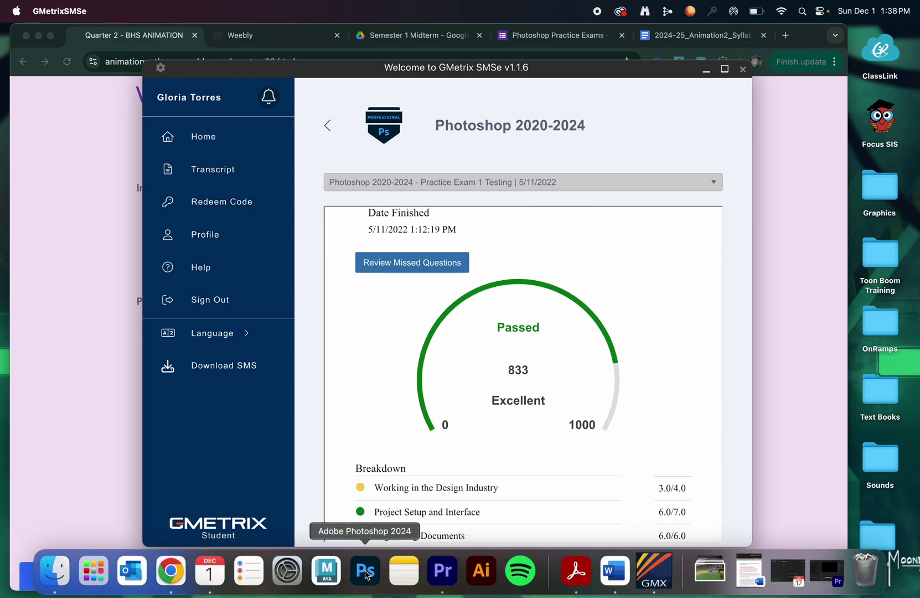
left_click(327, 124)
scroll(713, 264, "down", 5)
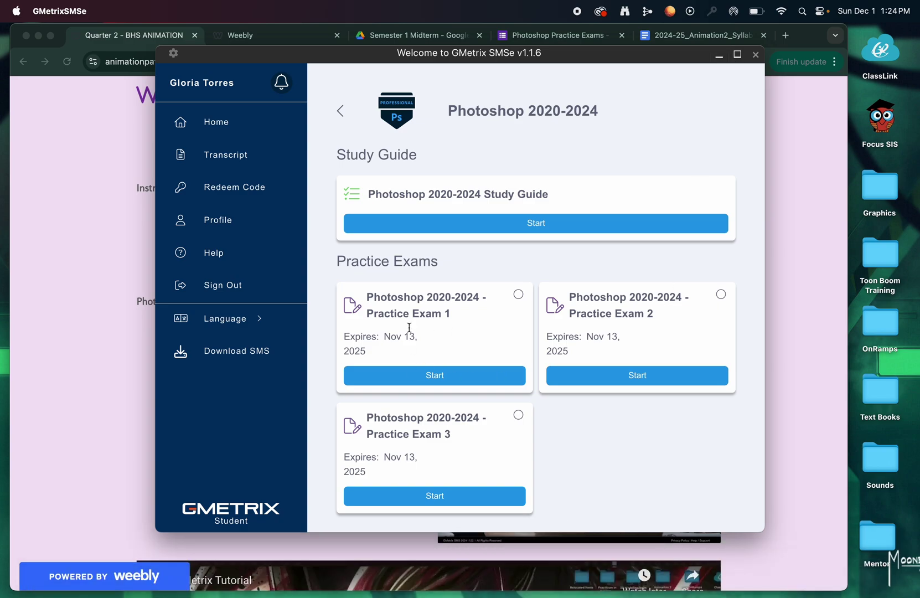
Minimize the empty Photoshop 2024 window
mouse_move(469, 595)
mouse_move(221, 595)
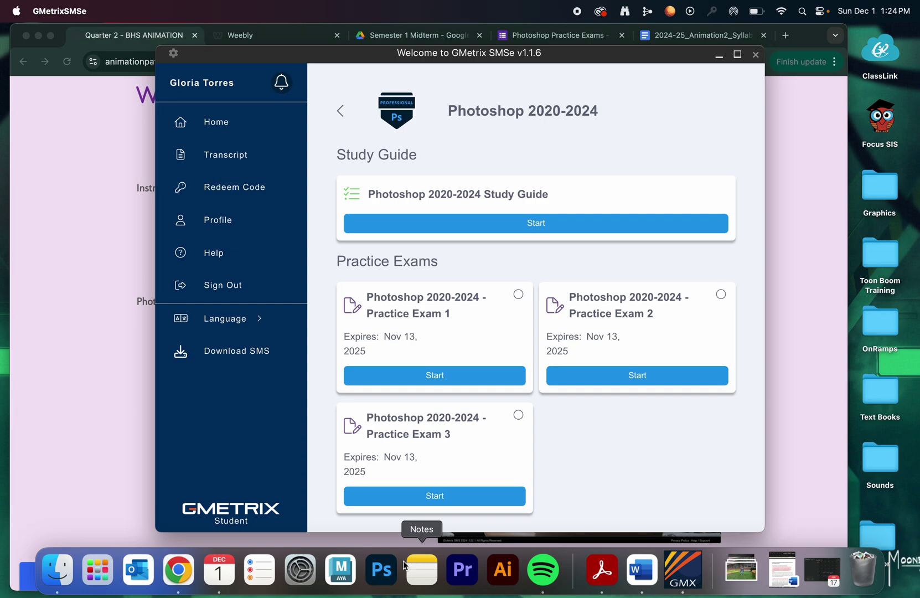
mouse_move(331, 595)
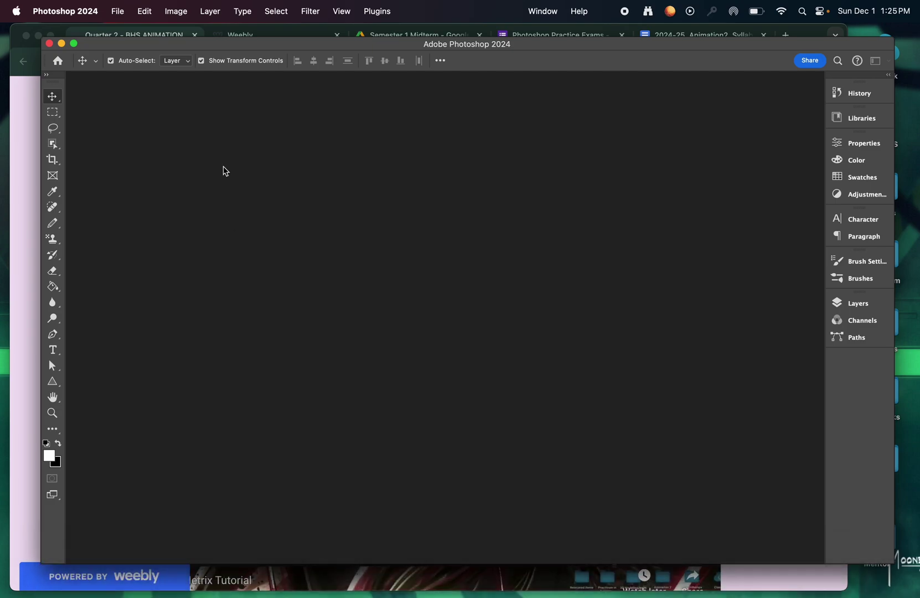
left_click(61, 43)
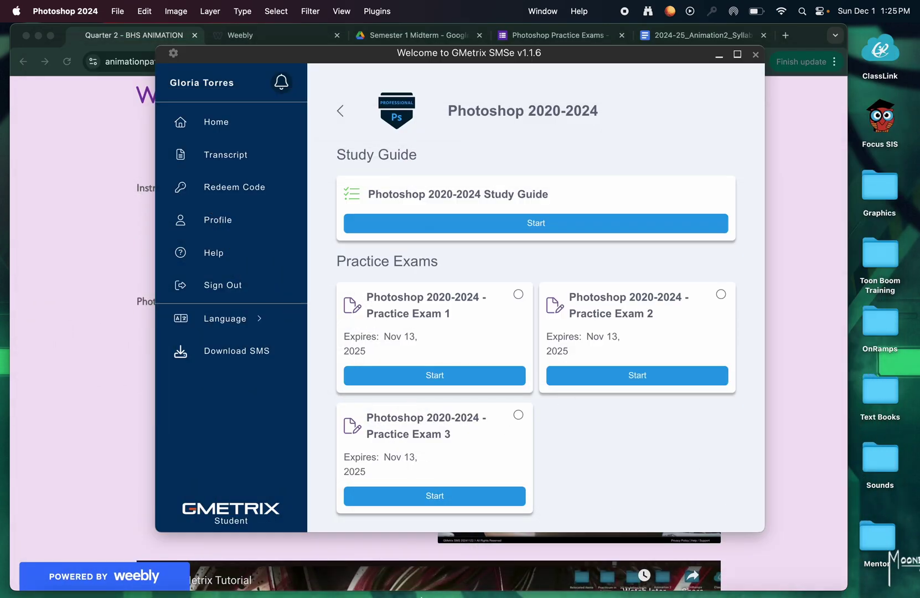
Start Photoshop 2020-2024 Practice Exam 1 from the course page
mouse_move(386, 596)
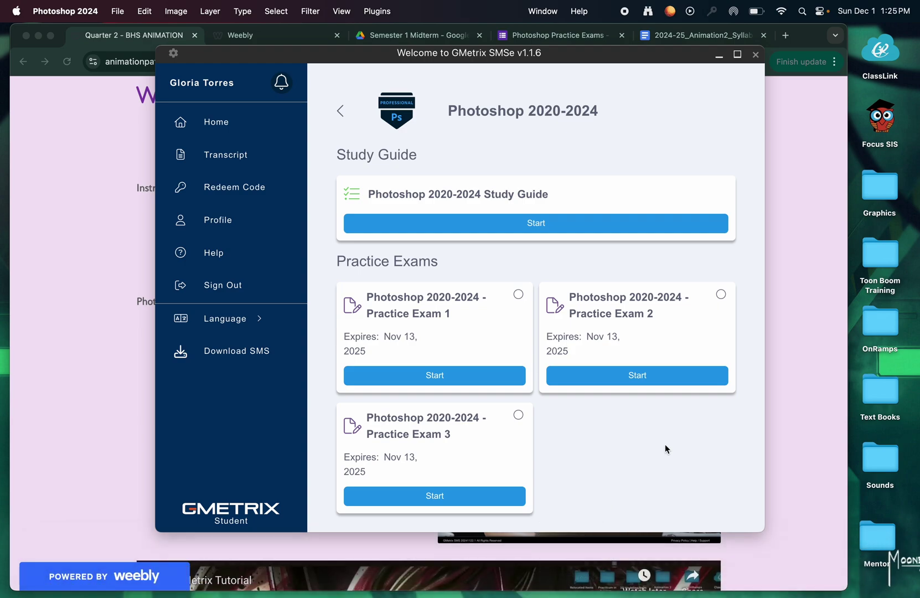
left_click(416, 368)
left_click(425, 374)
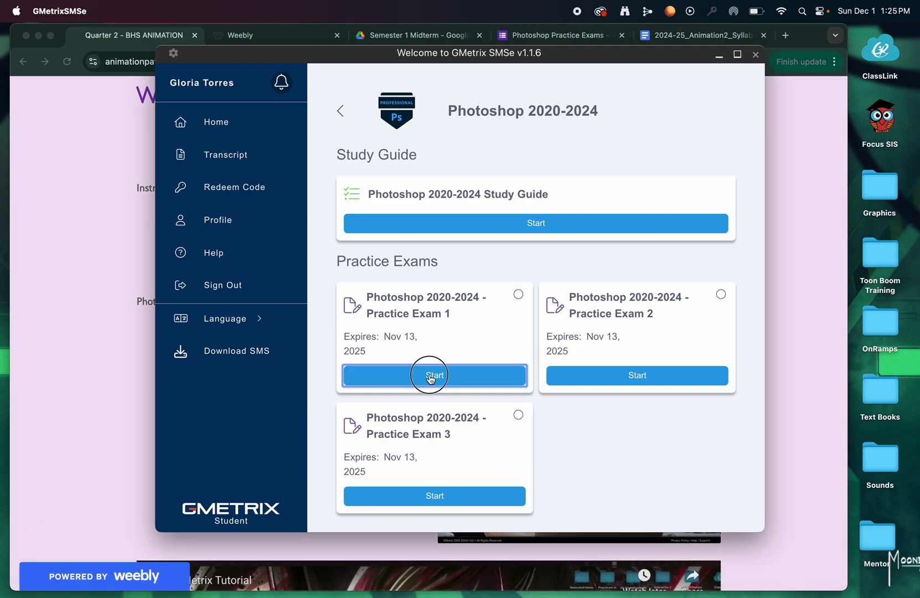
Resume the saved practice test with Photoshop 2024, then quit the empty Photoshop window from the Dock
left_click(460, 290)
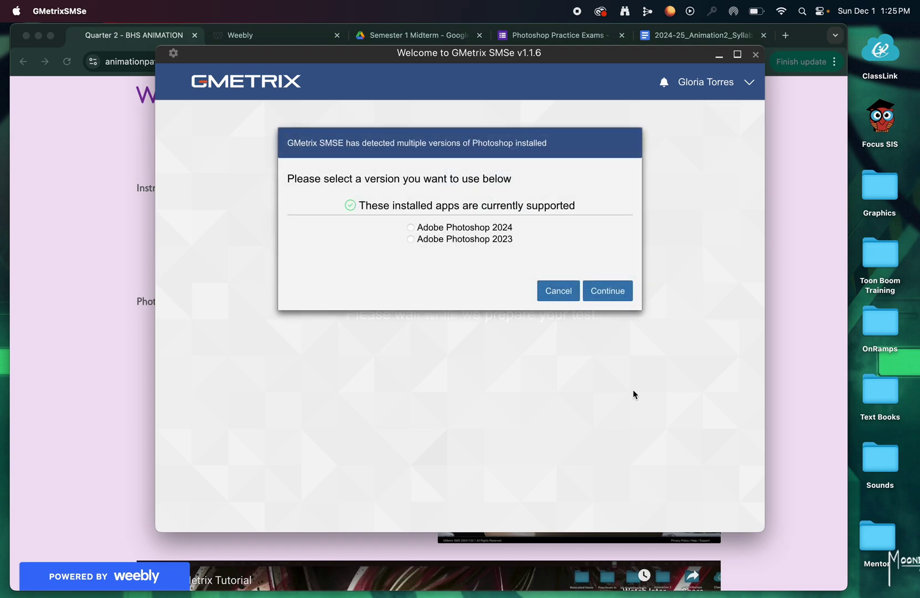
left_click(617, 289)
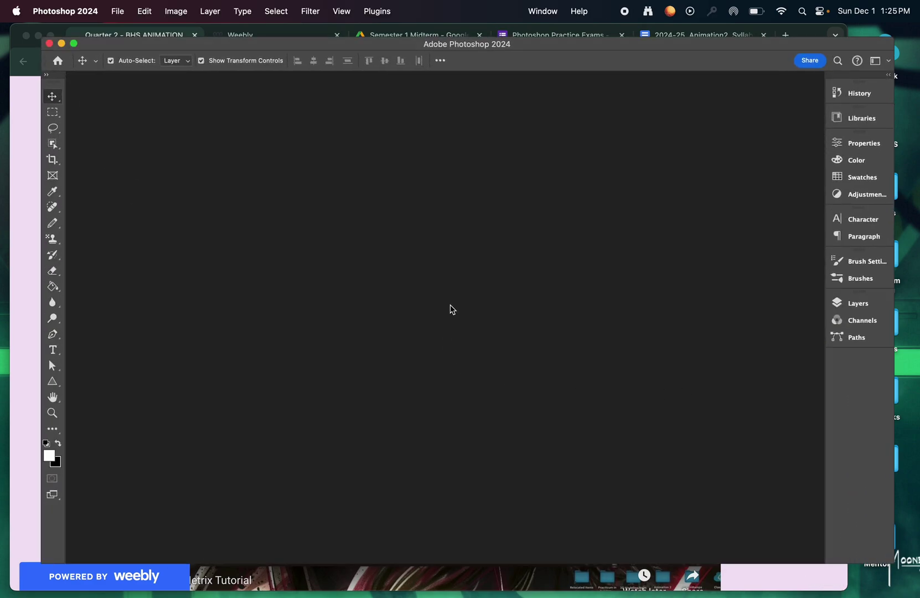
left_click_drag(559, 44, 533, 40)
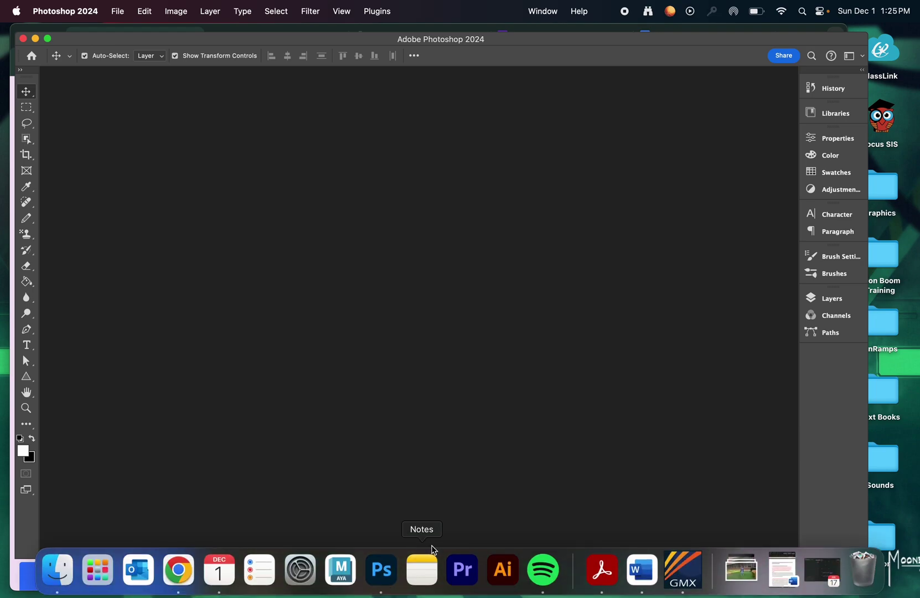
right_click(381, 570)
left_click(381, 525)
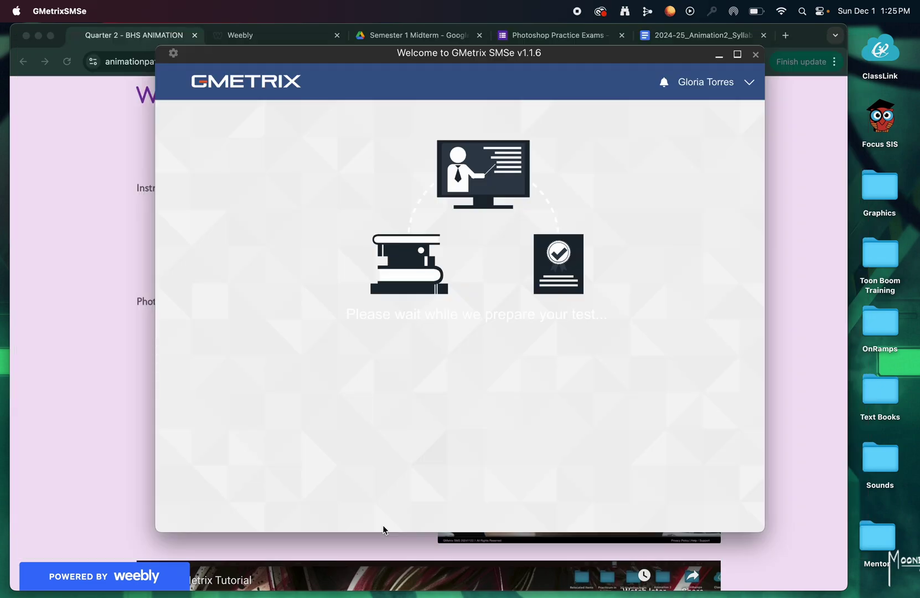
Dismiss the blank Options window and go to My Account via the account menu
mouse_move(644, 56)
left_mouse_down()
mouse_move(524, 88)
mouse_move(628, 79)
mouse_move(631, 70)
left_mouse_up()
left_click(161, 69)
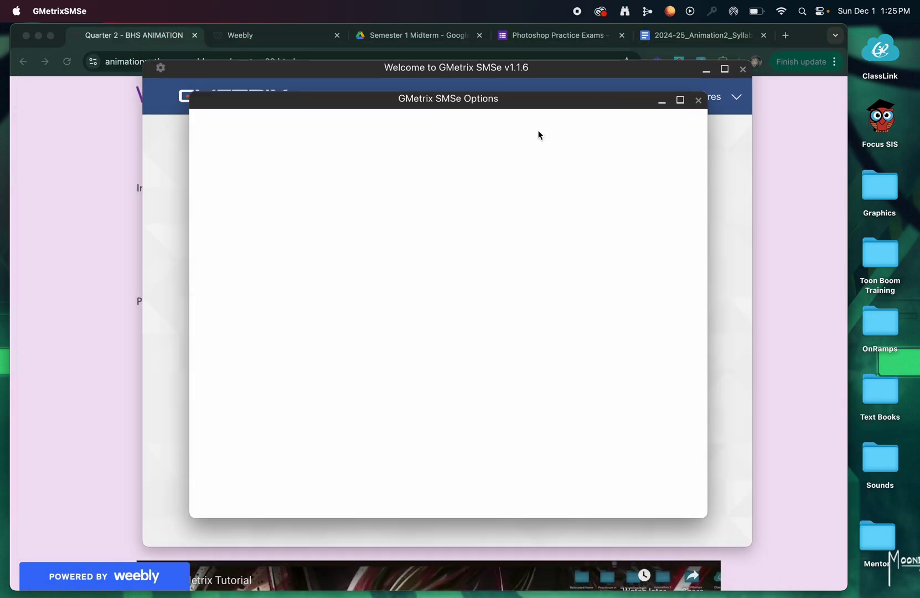
left_click(697, 100)
left_click(746, 100)
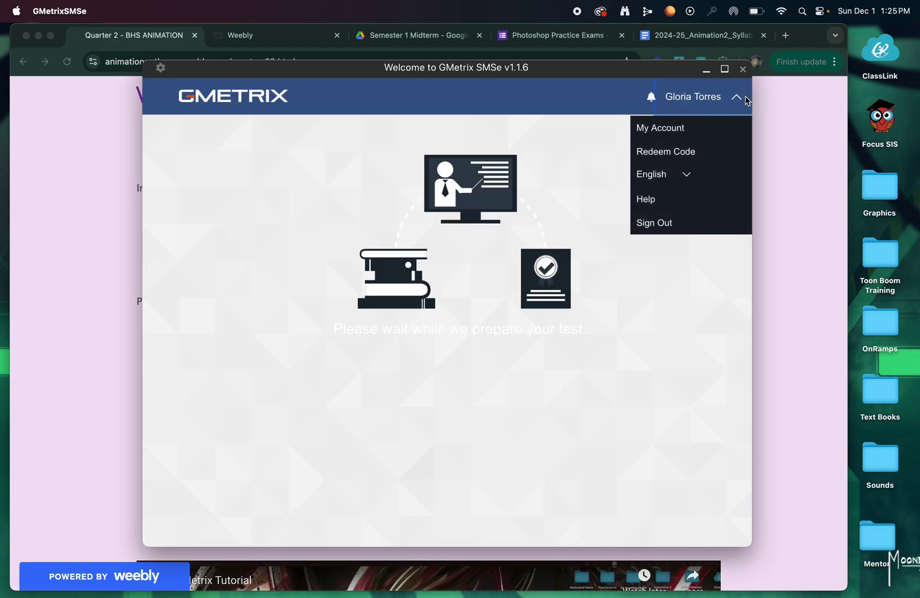
left_click(656, 127)
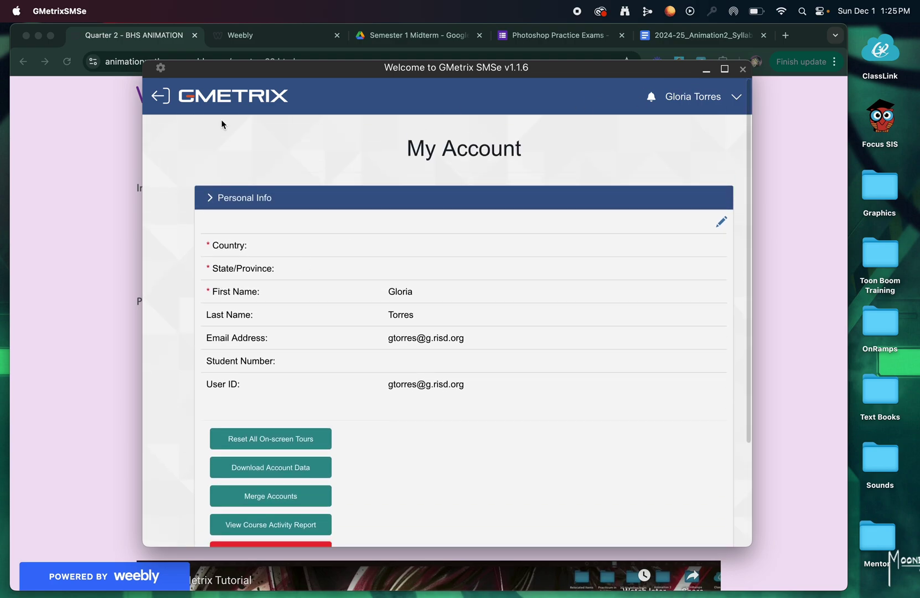
Go back Home, open the Photoshop 2020-2024 course and start Practice Exam 1, saved at 3%
left_click(164, 103)
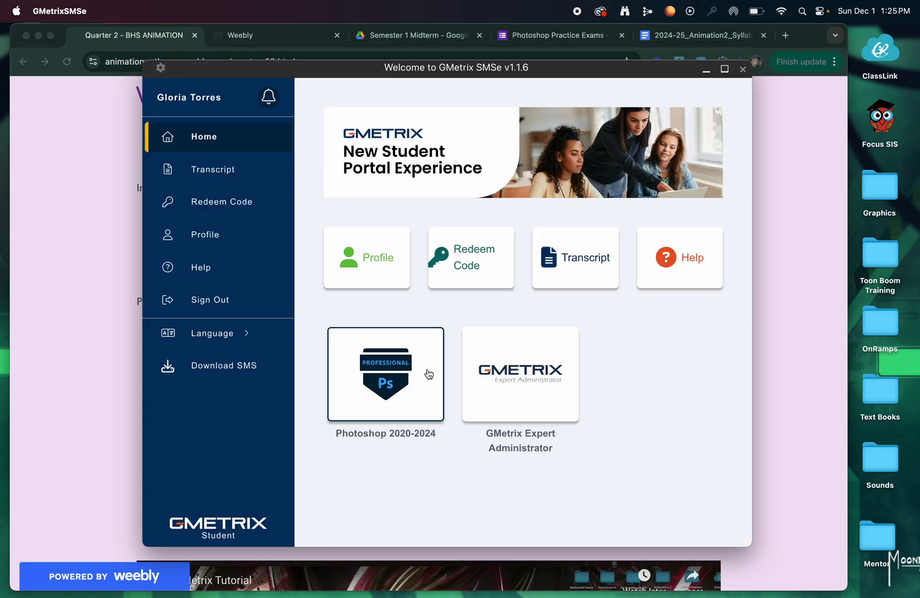
mouse_move(365, 578)
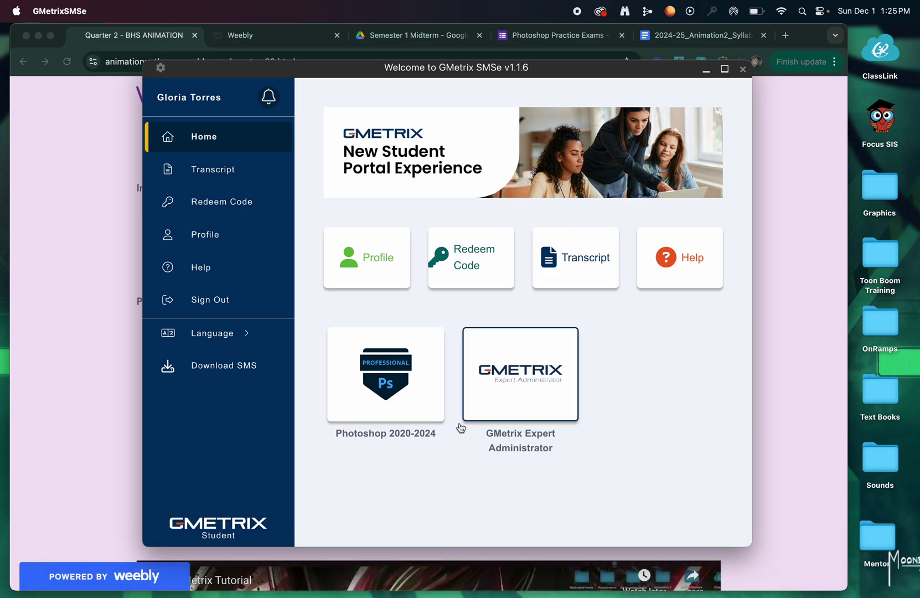
left_click(398, 387)
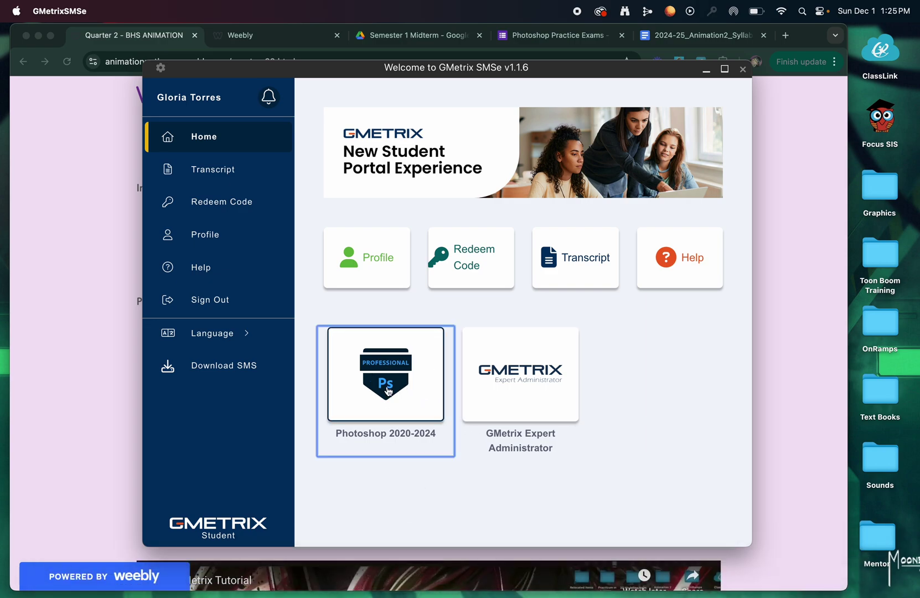
left_click(433, 392)
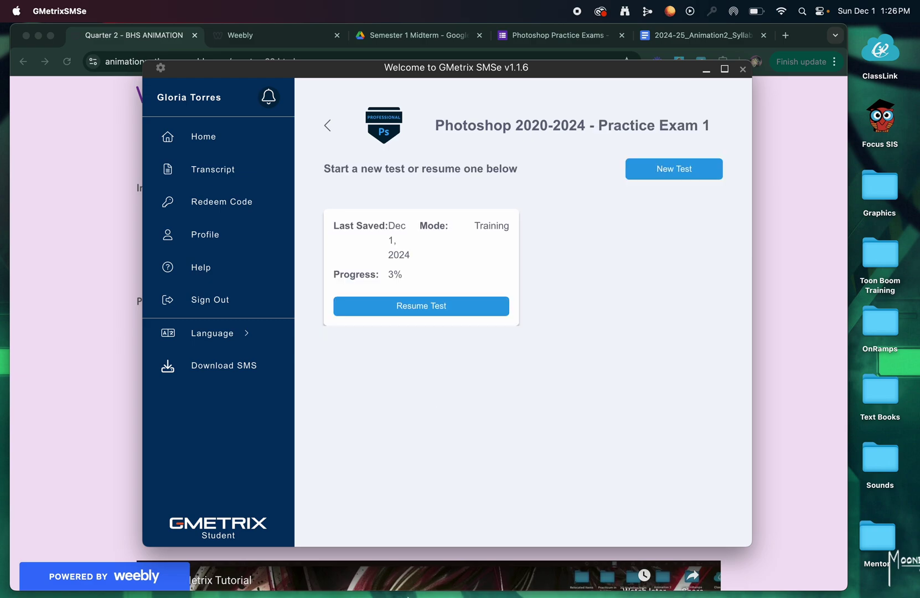
Resume the saved Training attempt and continue with Photoshop 2024, loading Task 2 of 30
mouse_move(408, 596)
left_click(436, 304)
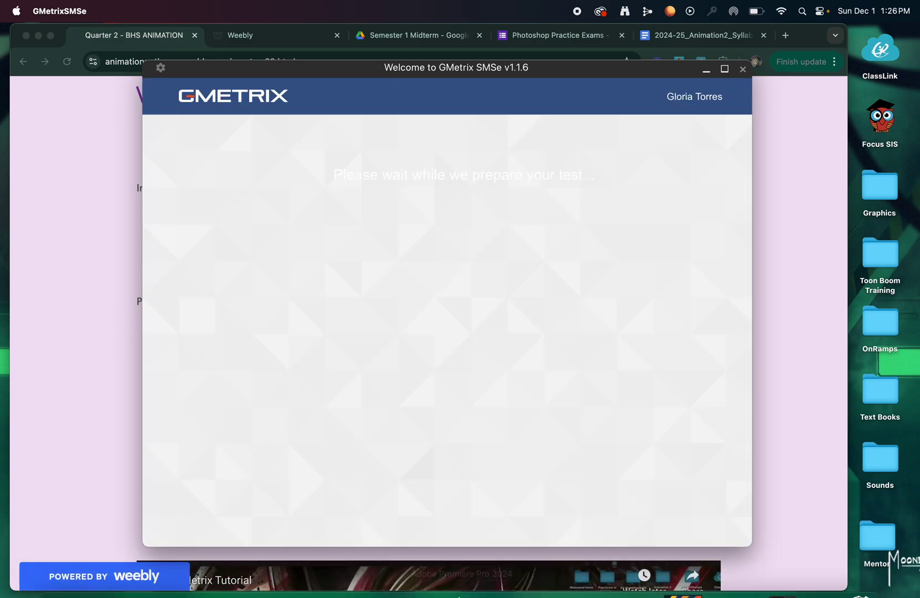
mouse_move(459, 596)
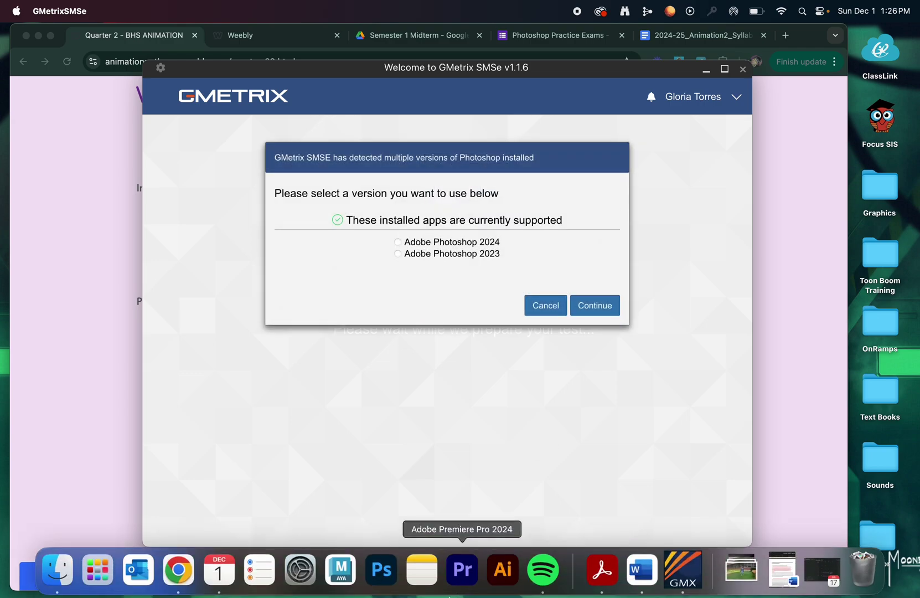
left_click(595, 307)
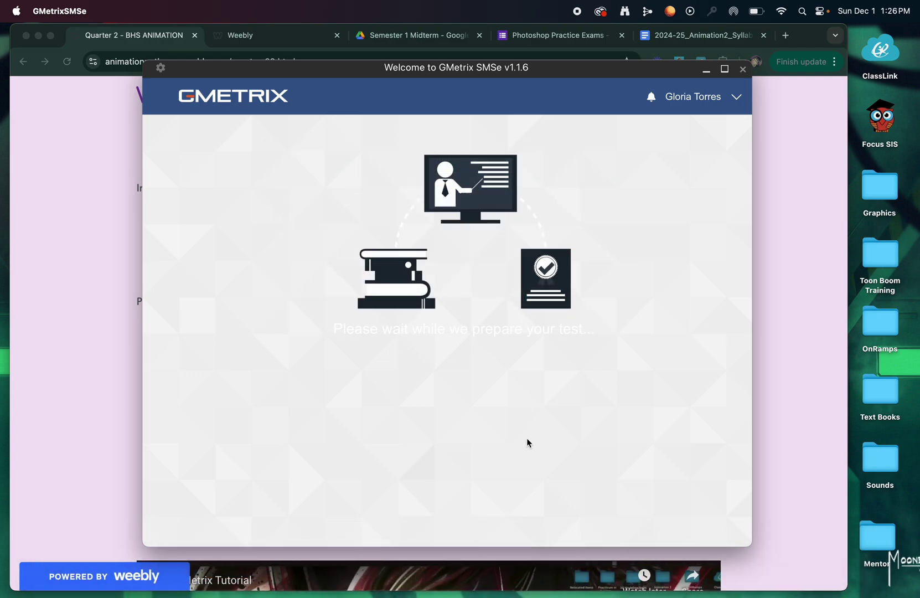
mouse_move(434, 596)
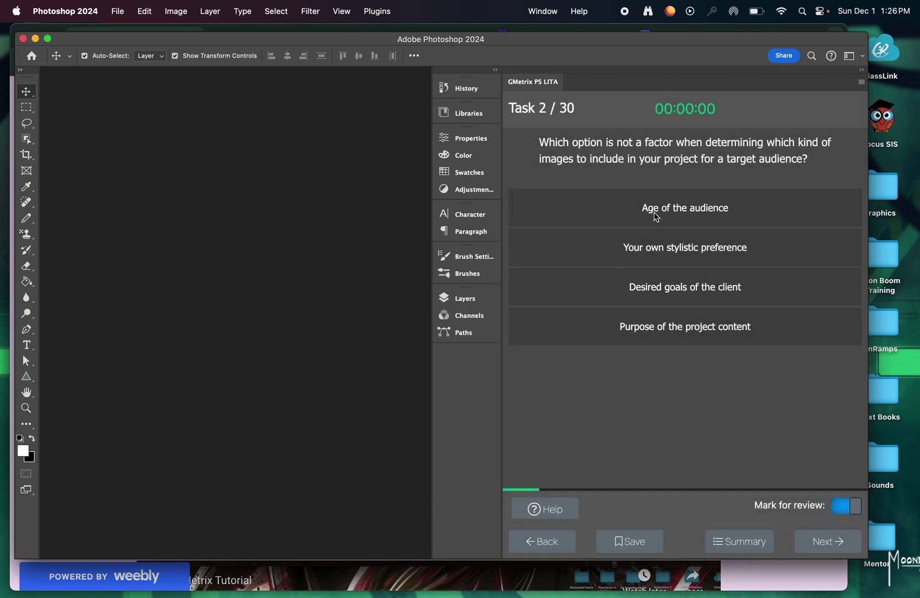
Review Task 2 of 30 on target-audience image factors, then quit Photoshop from the Dock
mouse_move(340, 575)
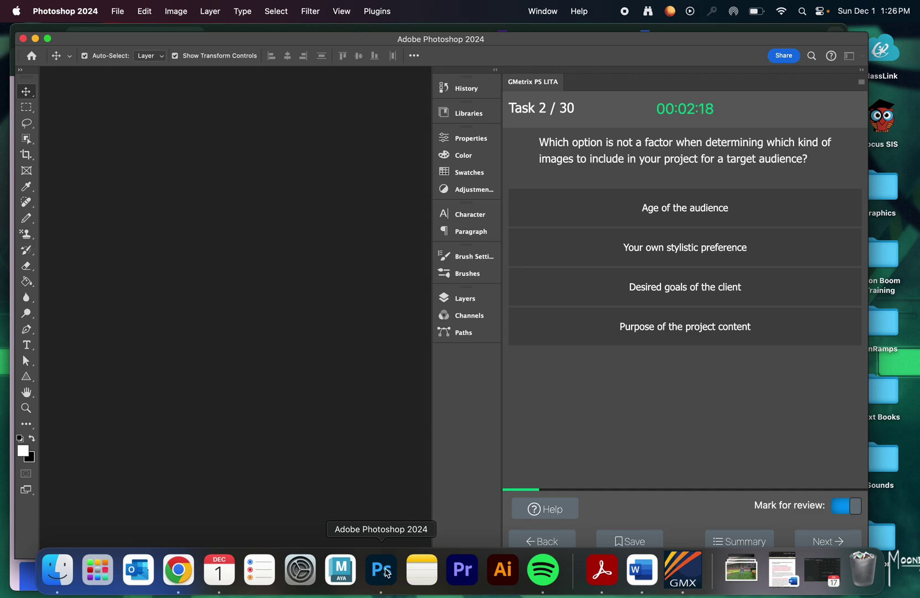
right_click(386, 573)
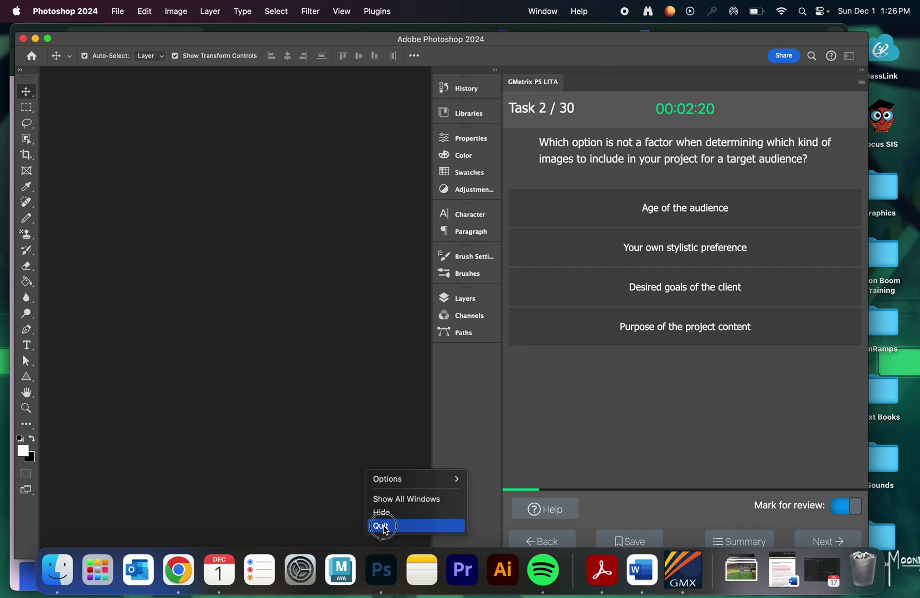
left_click(383, 527)
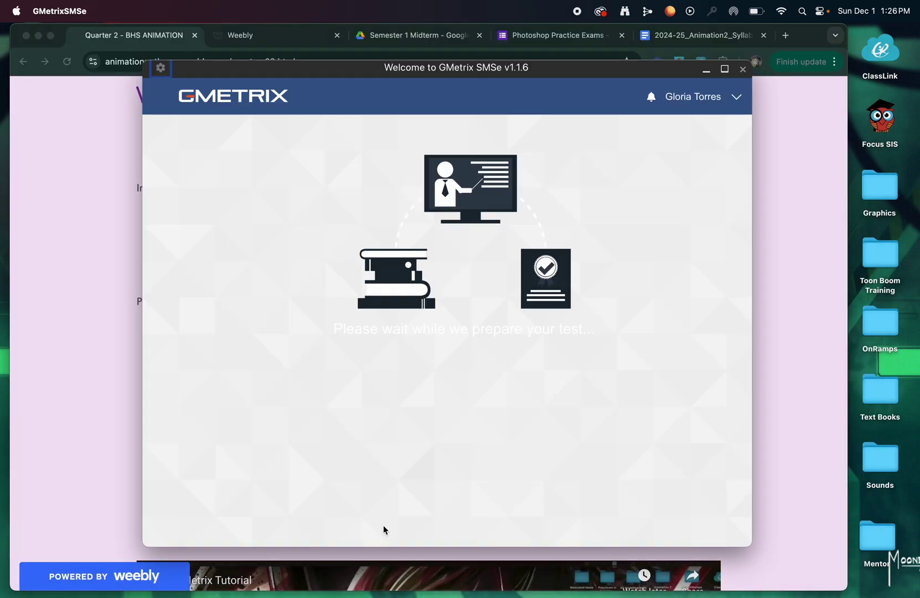
Open and close the Unlock Content dialog, visit My Account, return Home, then open Finder
left_click(735, 98)
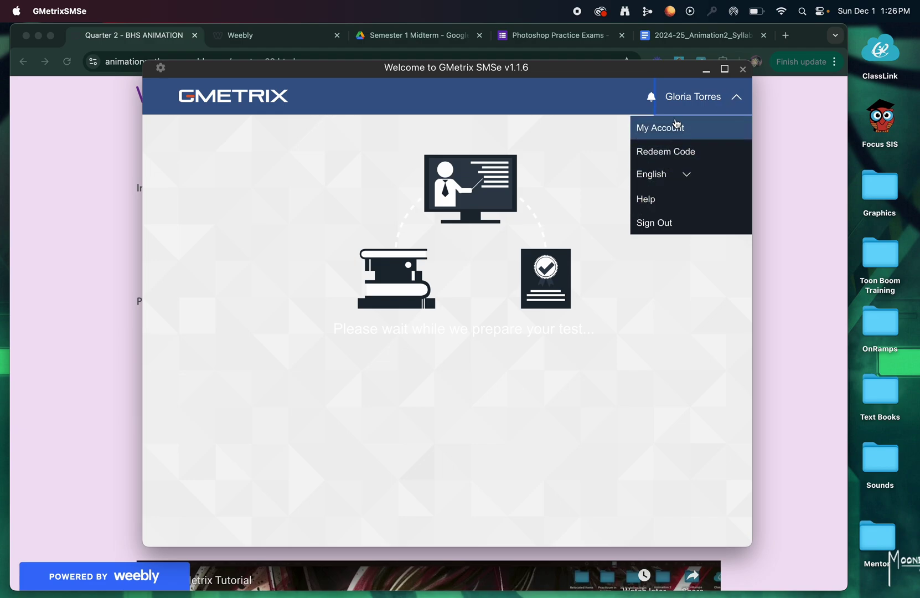
left_click(682, 151)
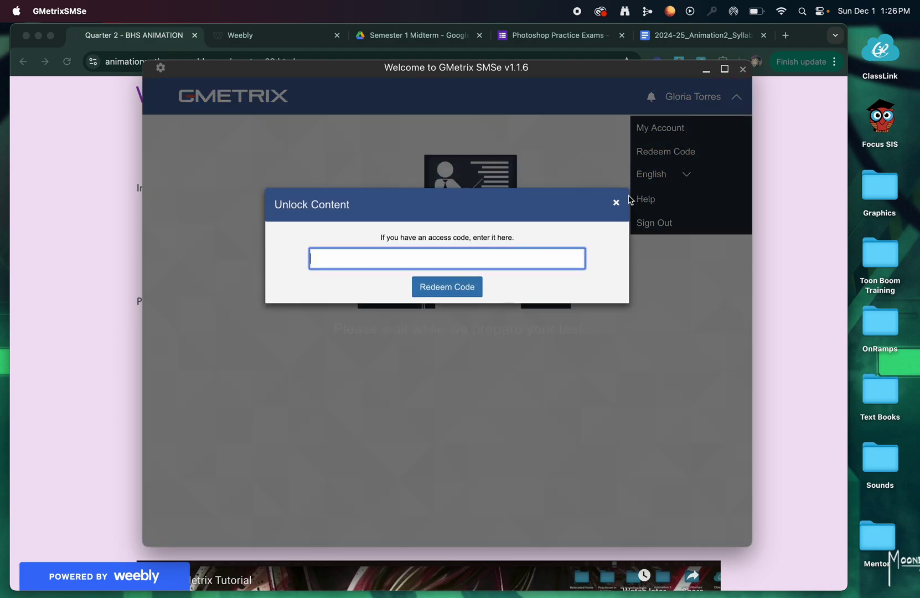
left_click(615, 203)
left_click(664, 127)
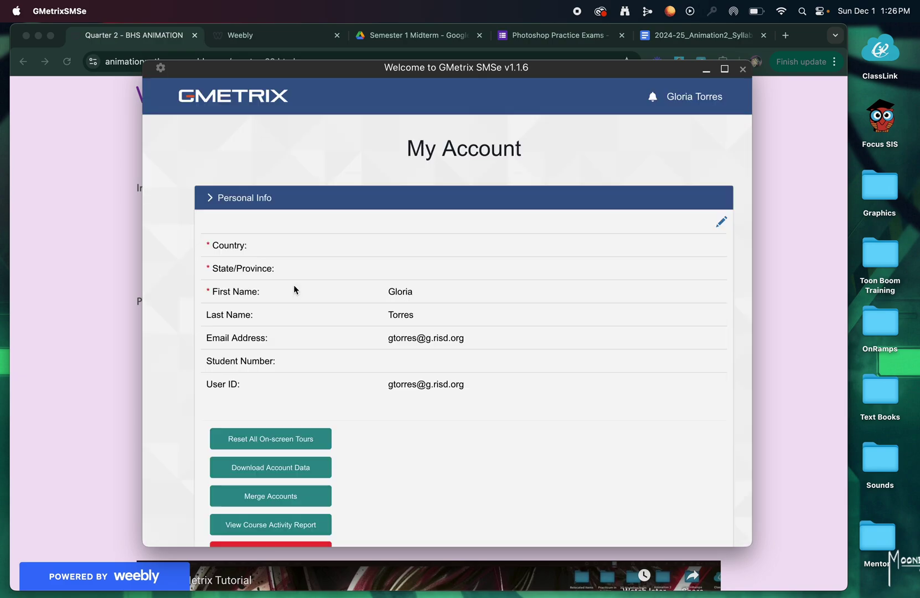
left_click(361, 199)
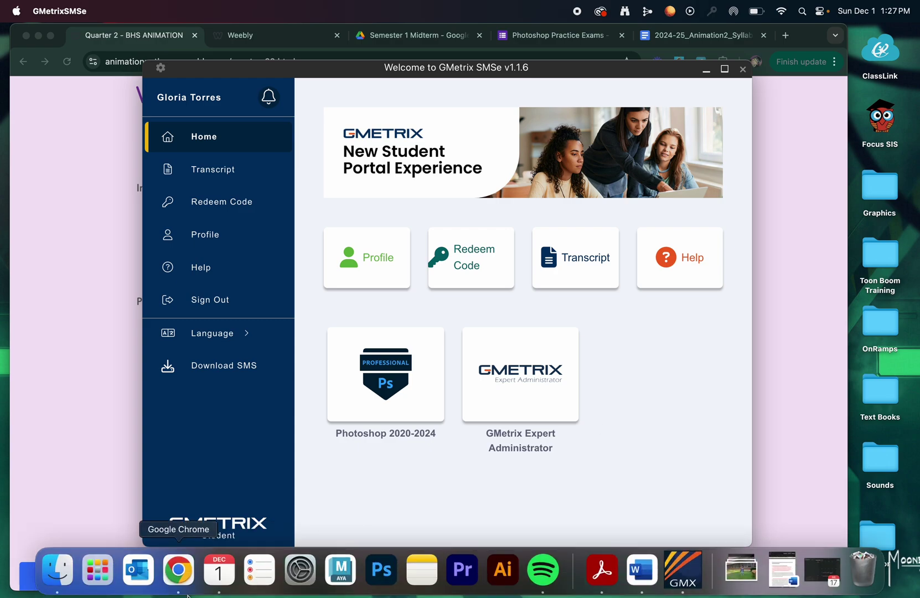
left_click(57, 571)
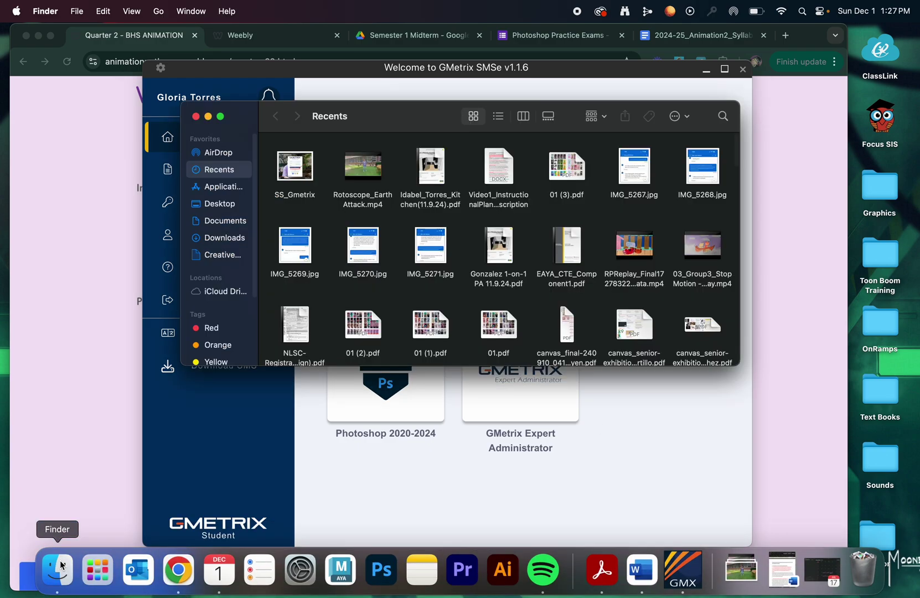
Browse Applications into the Adobe Photoshop 2024 folder and back out to Applications
left_click(227, 188)
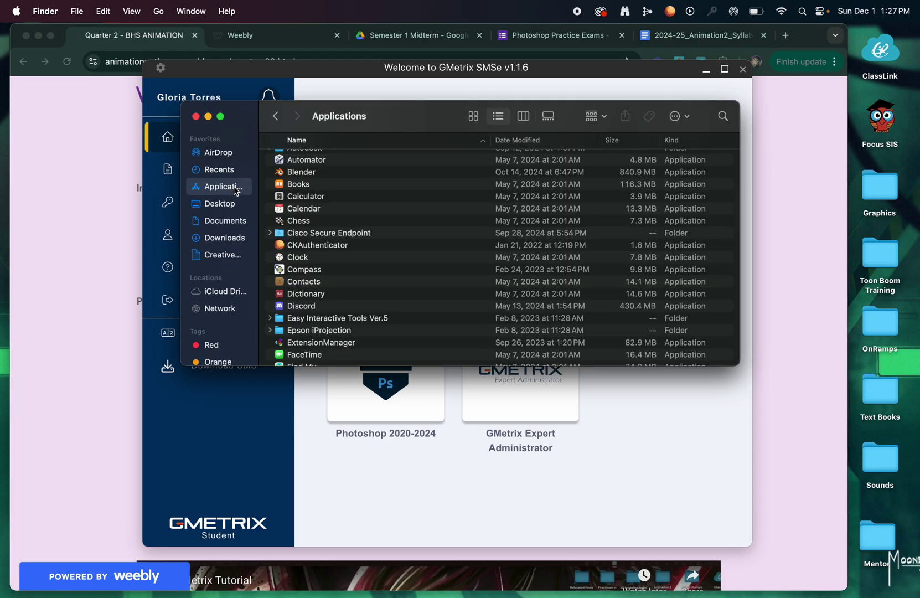
scroll(401, 188, "up", 5)
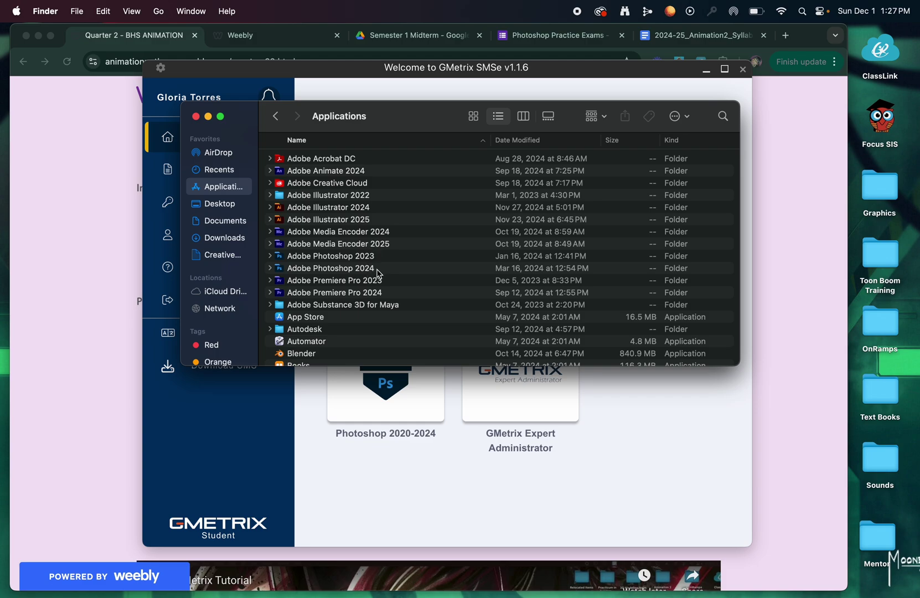
mouse_move(370, 581)
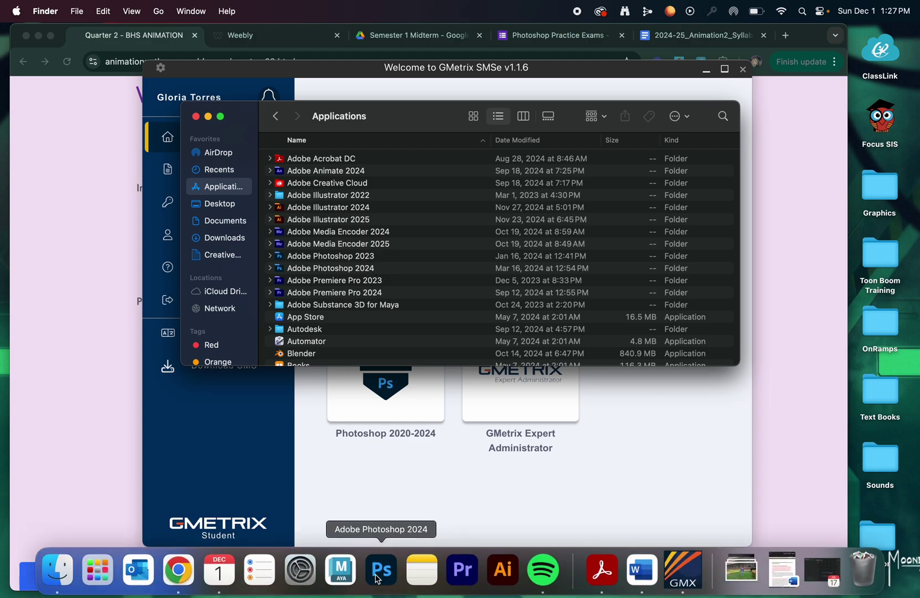
left_click(365, 270)
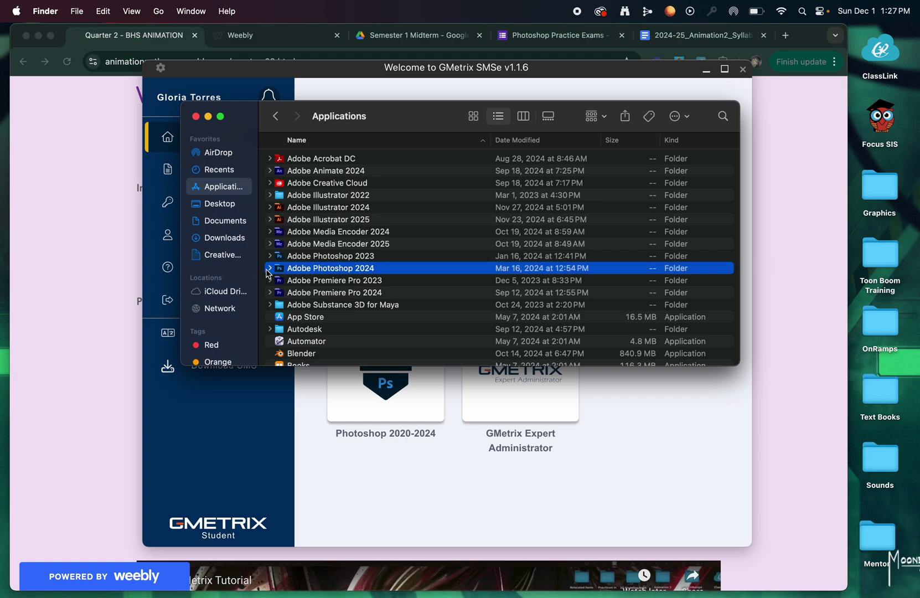
double_click(295, 270)
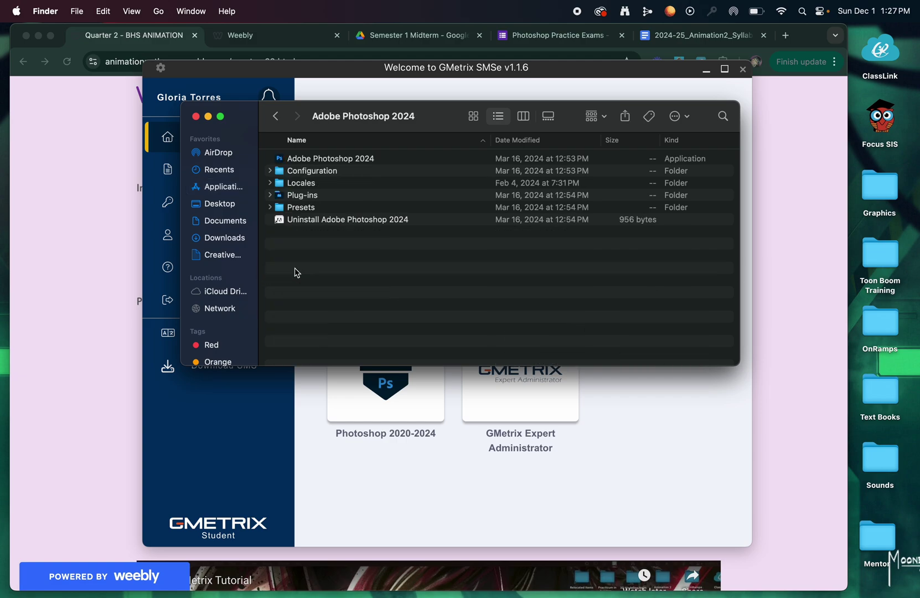
left_click(364, 161)
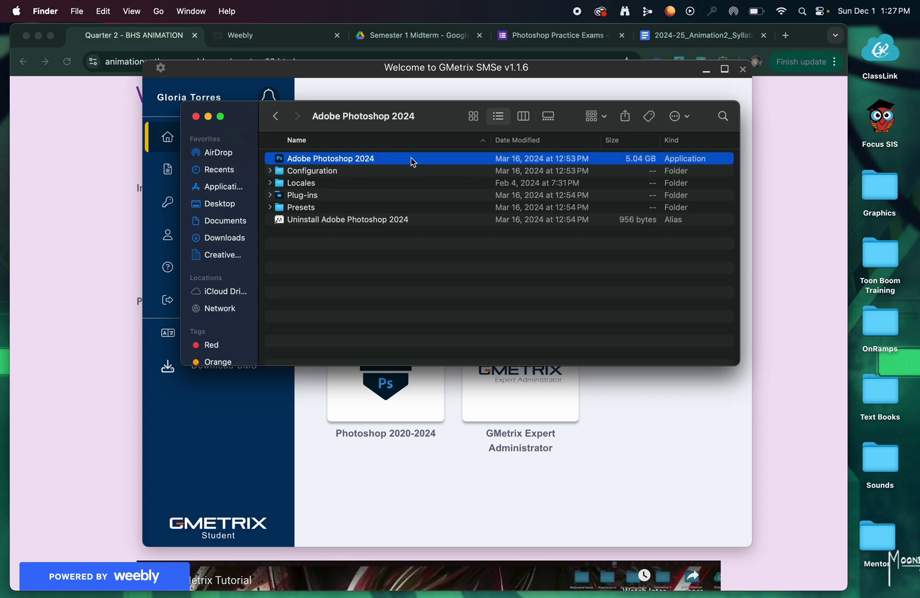
left_click(275, 116)
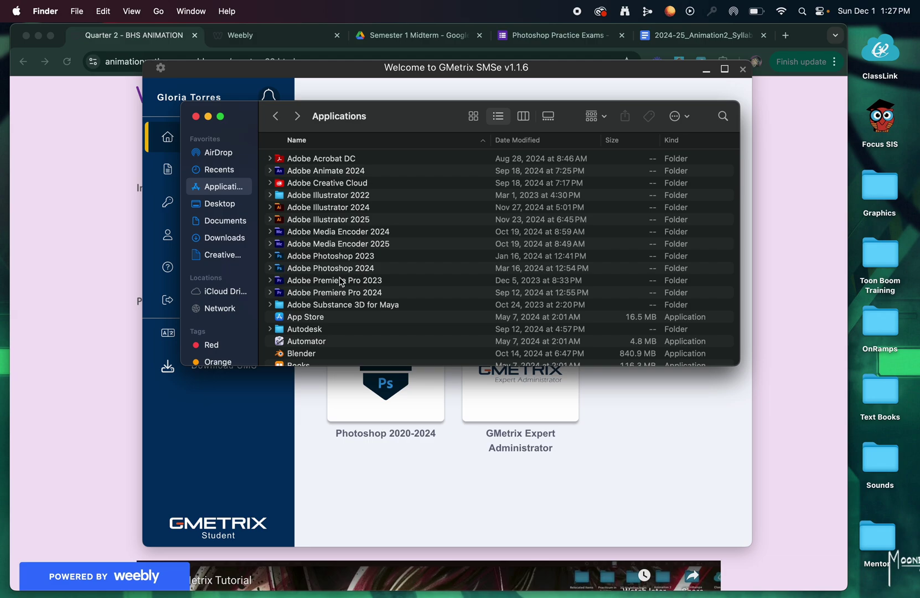
Show Get Info for the Adobe Photoshop 2024 app: version 25.5.1, 5.04 GB
left_click(360, 269)
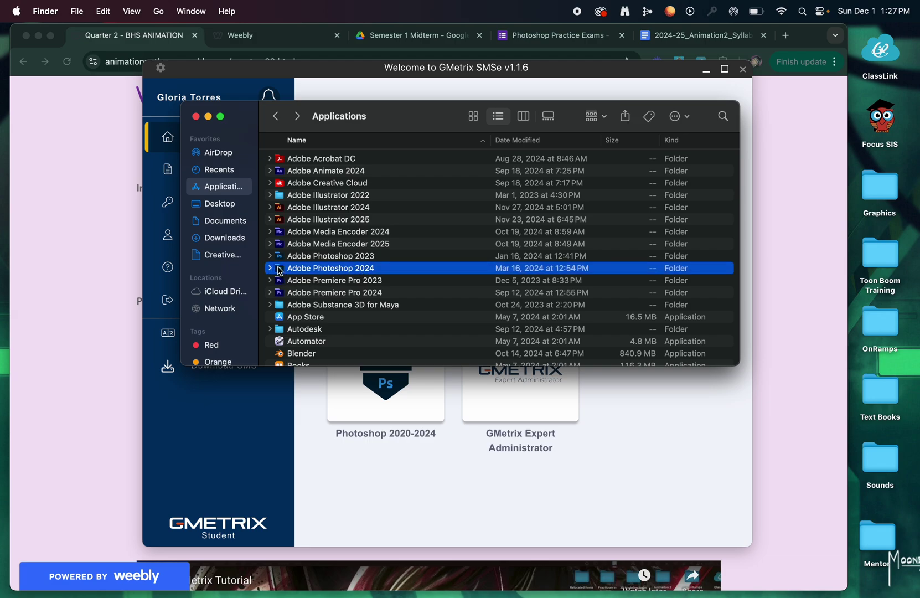
double_click(314, 271)
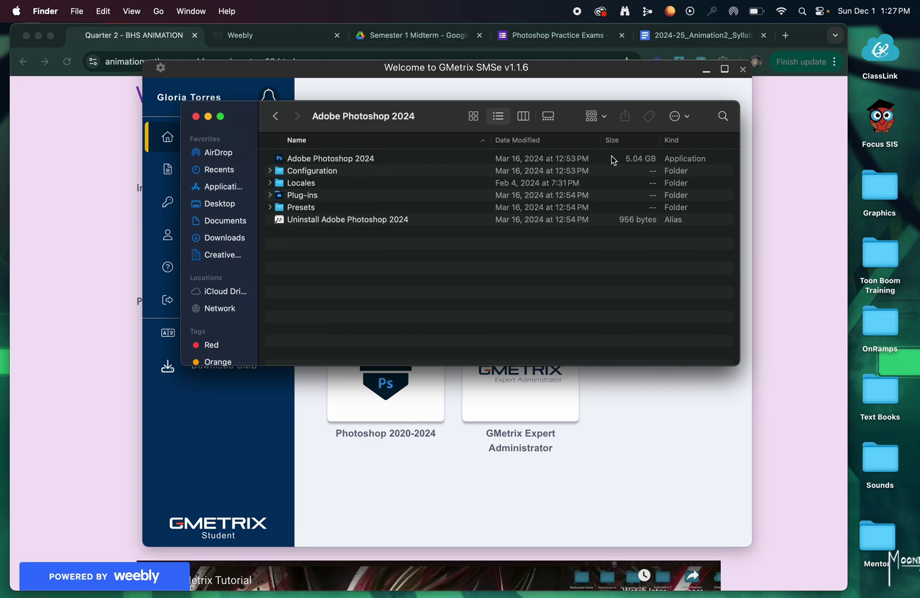
left_click(699, 162)
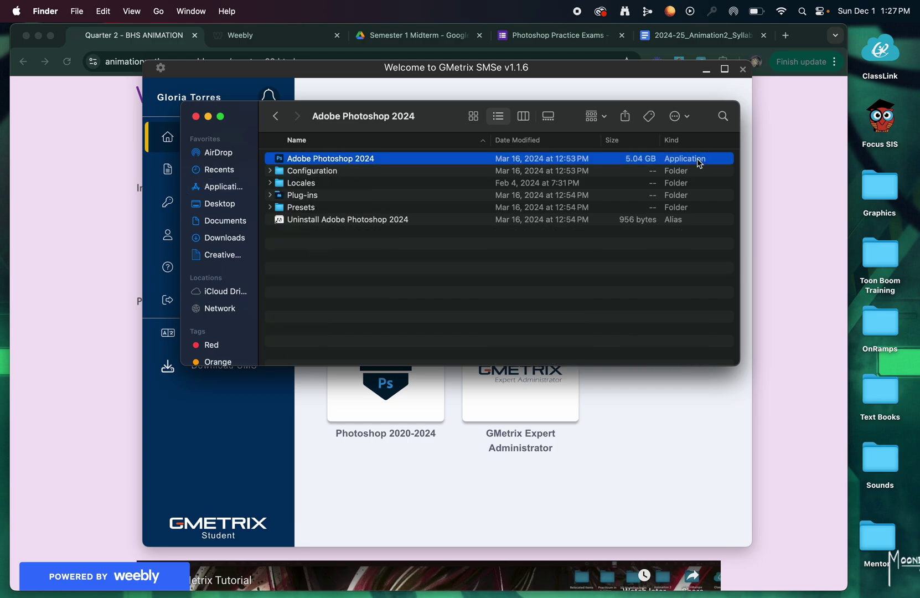
left_click(523, 116)
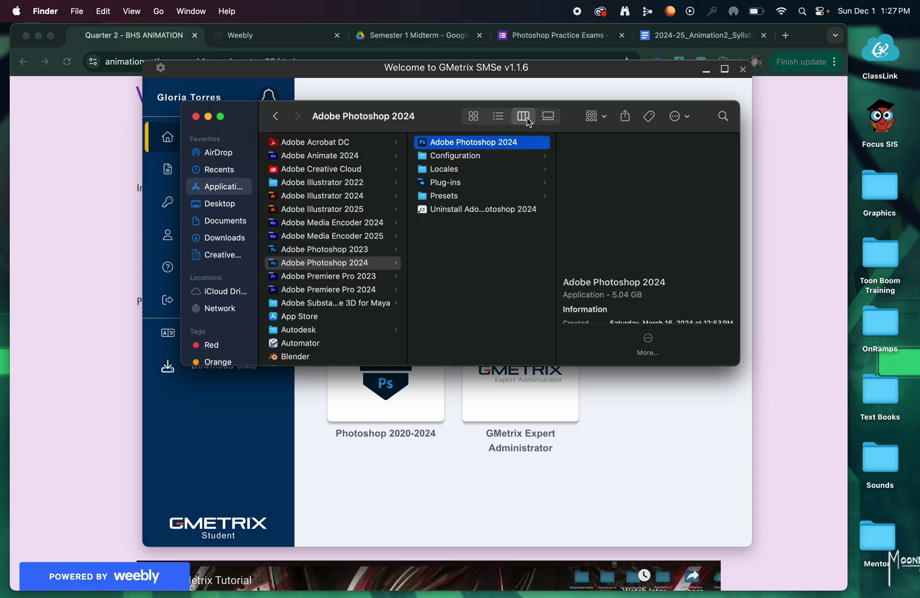
left_click(499, 117)
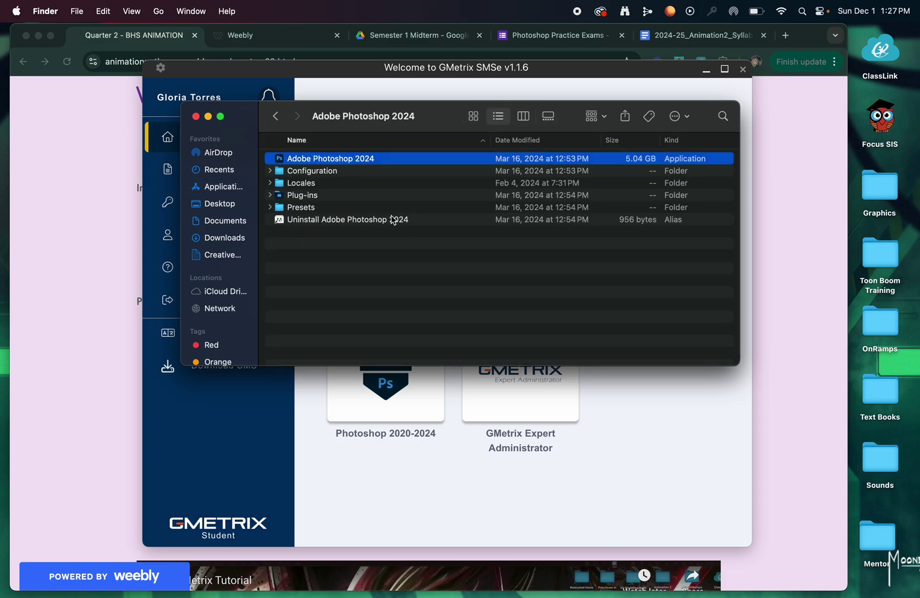
right_click(376, 166)
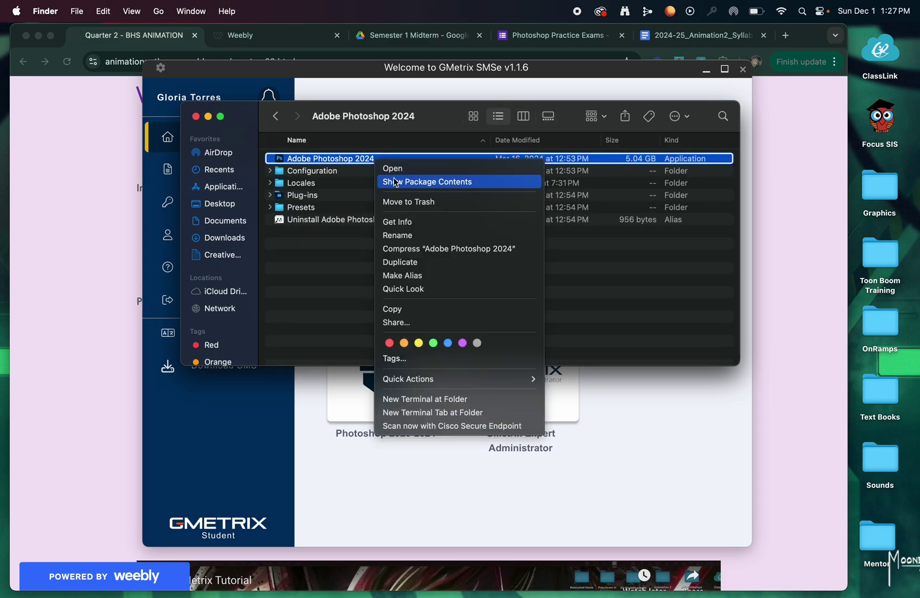
left_click(427, 223)
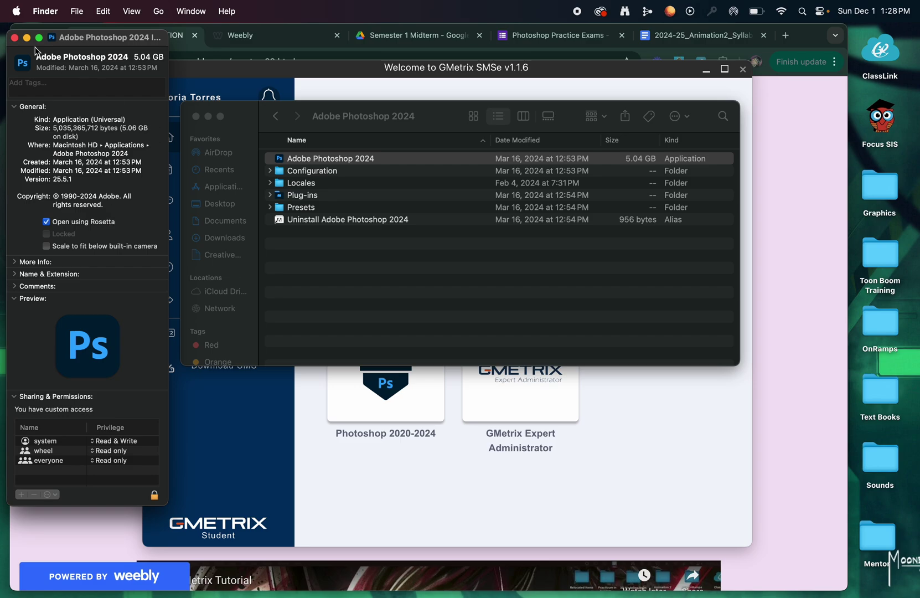
Close the Photoshop 2024 info window and browse Applications, opening the Adobe Illustrator 2022 folder
left_click(15, 38)
left_click(275, 117)
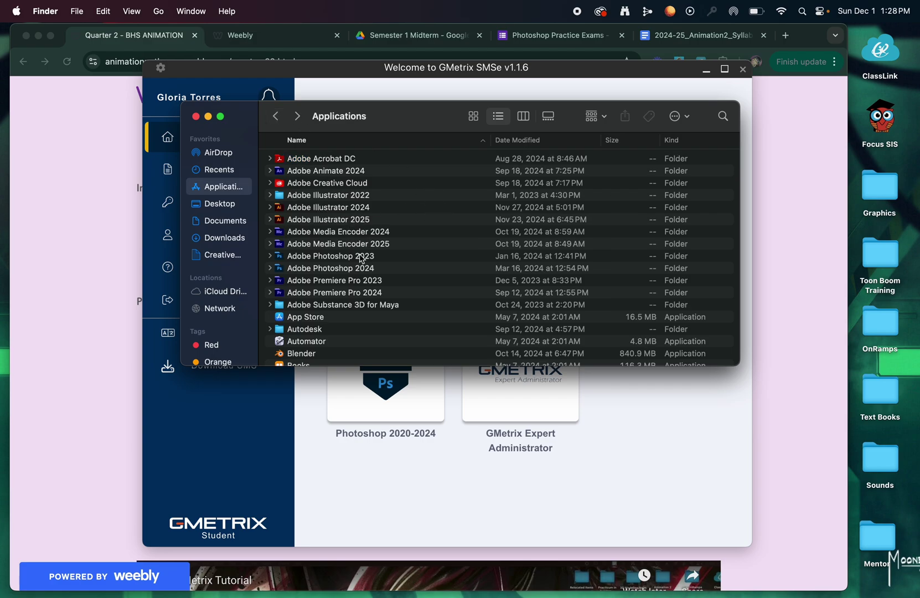
scroll(356, 272, "down", 2)
scroll(354, 254, "up", 2)
scroll(396, 252, "down", 5)
scroll(398, 254, "up", 5)
scroll(324, 298, "down", 10)
scroll(324, 299, "down", 15)
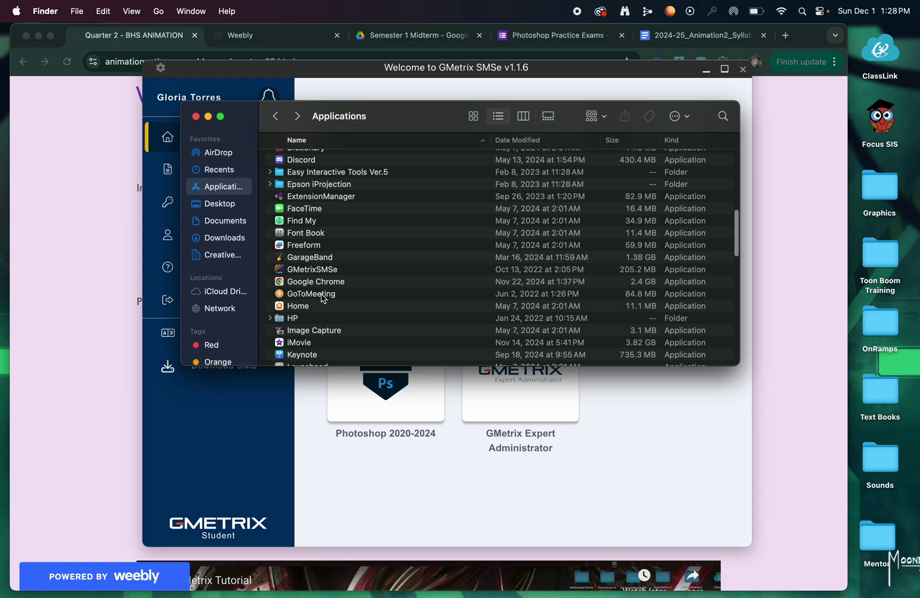
scroll(323, 288, "up", 20)
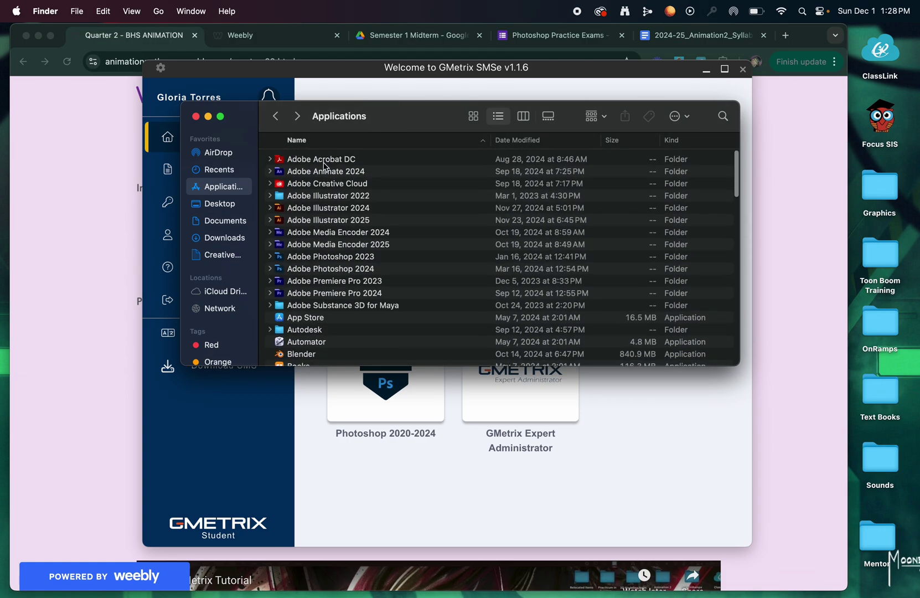
left_click(354, 196)
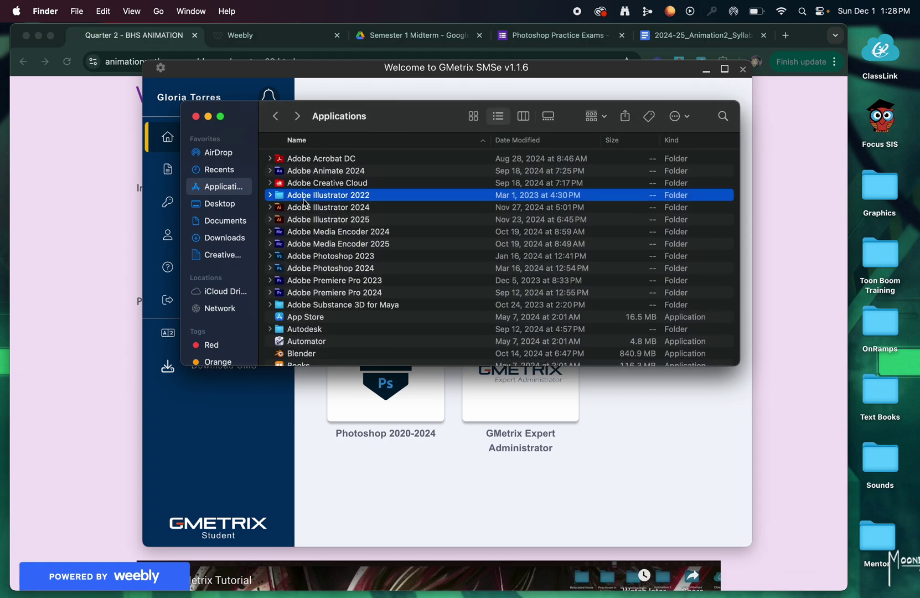
double_click(357, 197)
Go back to Applications and open the Adobe Photoshop 2023 folder
left_click(275, 116)
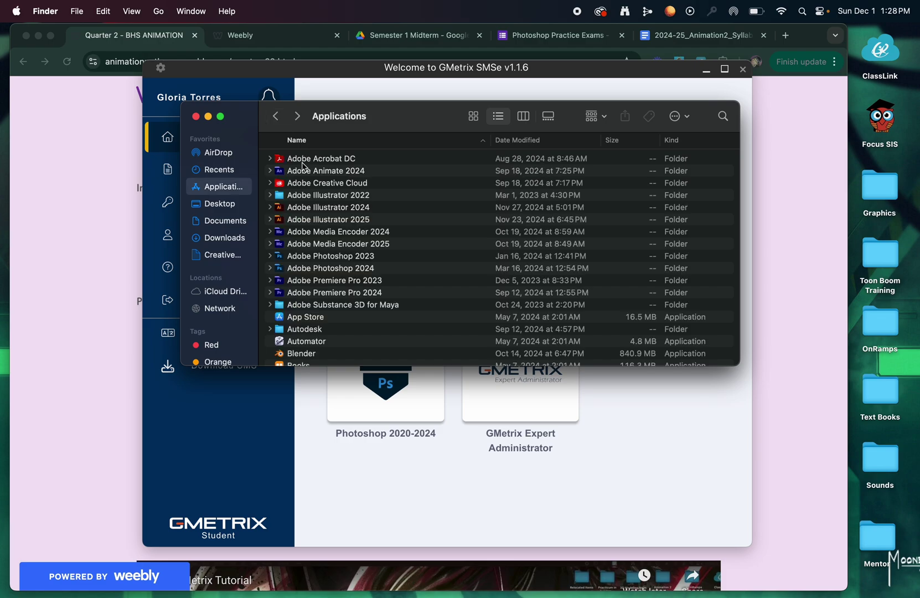
left_click(344, 210)
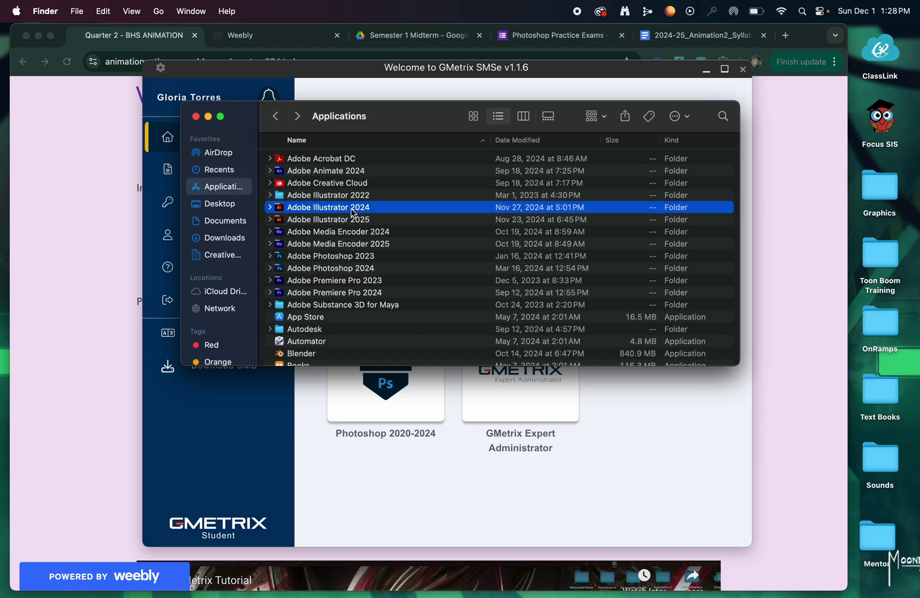
left_click(372, 281)
left_click(376, 243)
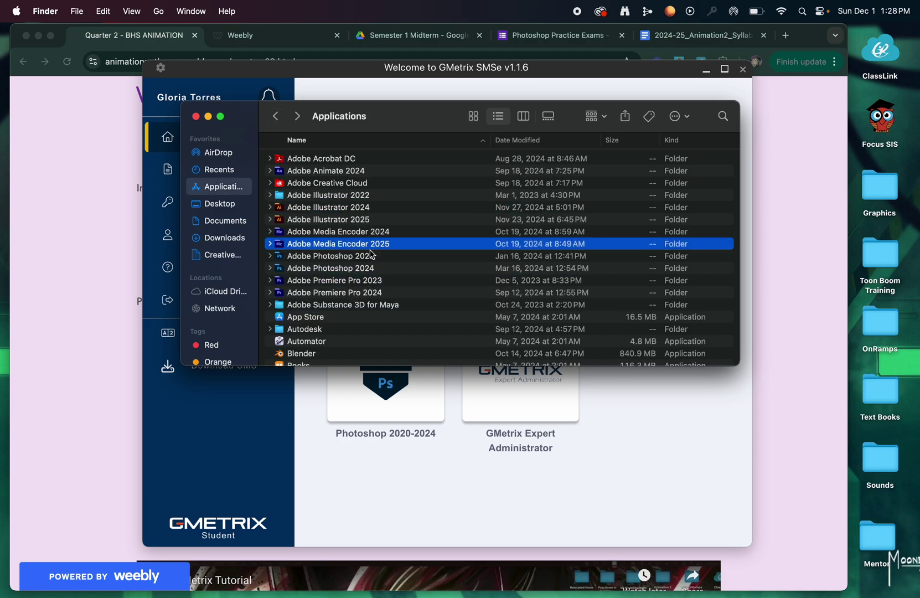
left_click(372, 256)
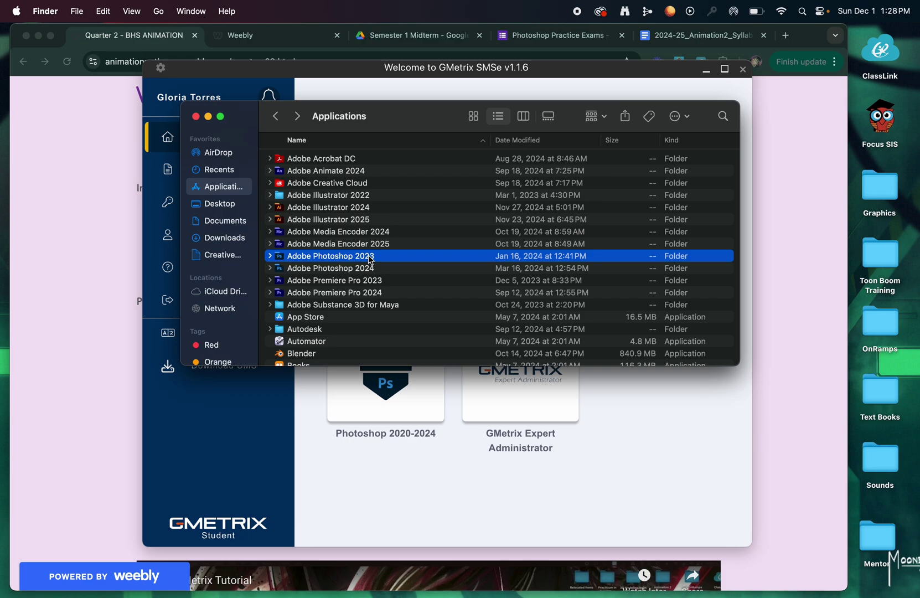
double_click(370, 259)
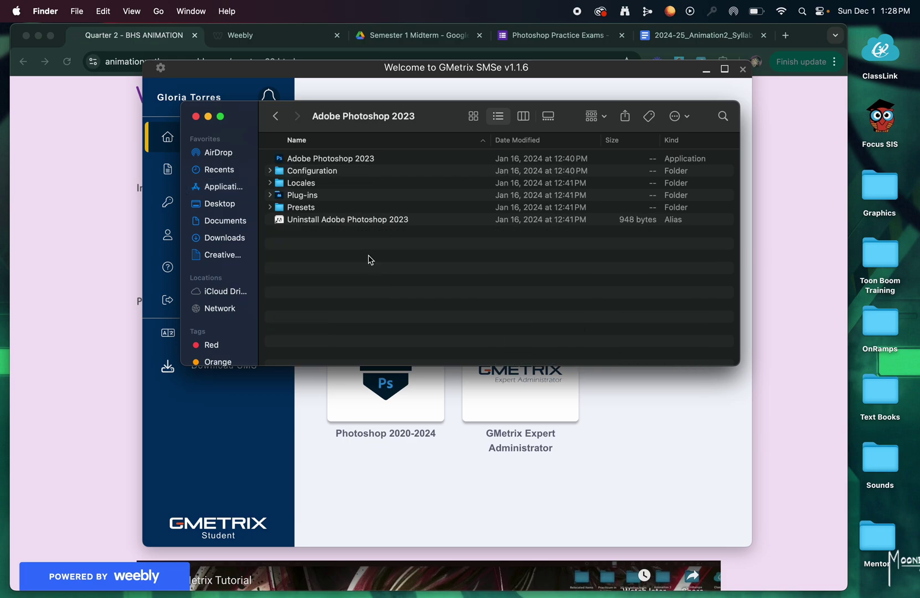
Turn on Open using Rosetta in the Adobe Photoshop 2023 app's Get Info window
left_click(368, 160)
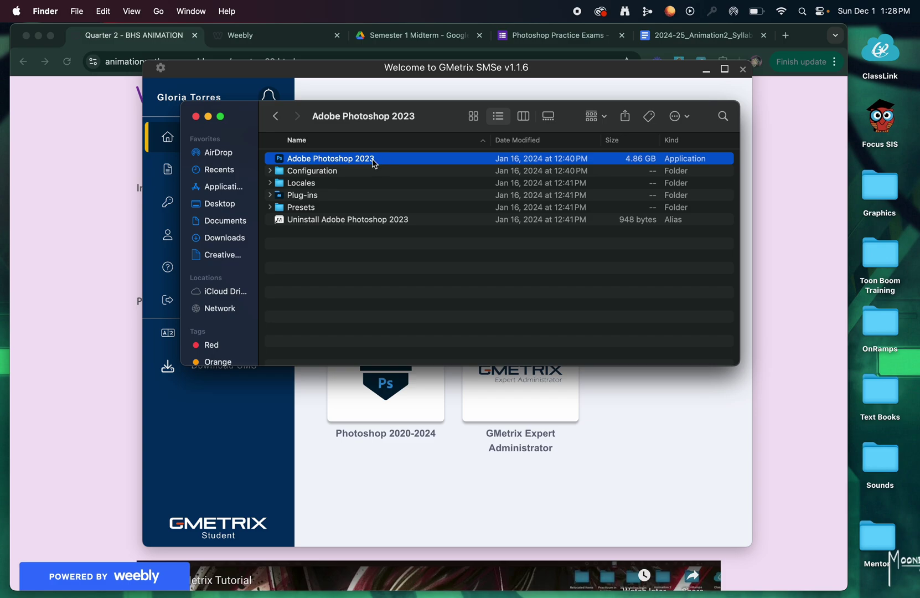
right_click(371, 162)
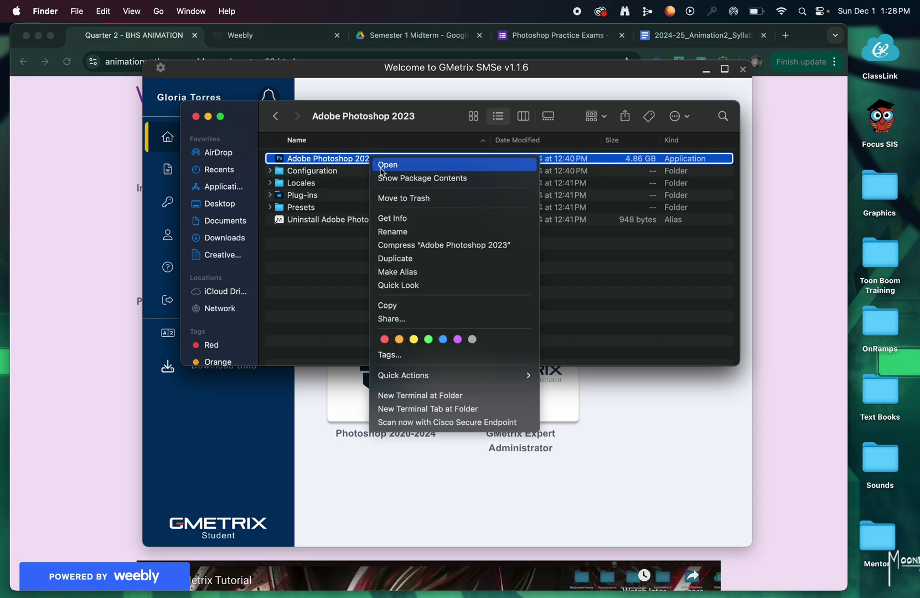
left_click(408, 216)
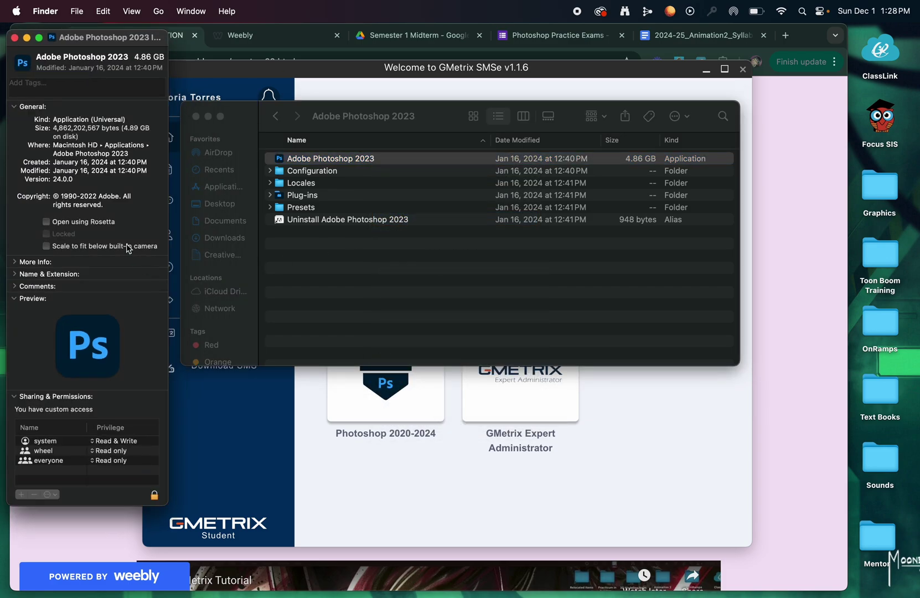
left_click(47, 222)
Close the Photoshop 2023 Info window and the Finder window
left_click(15, 37)
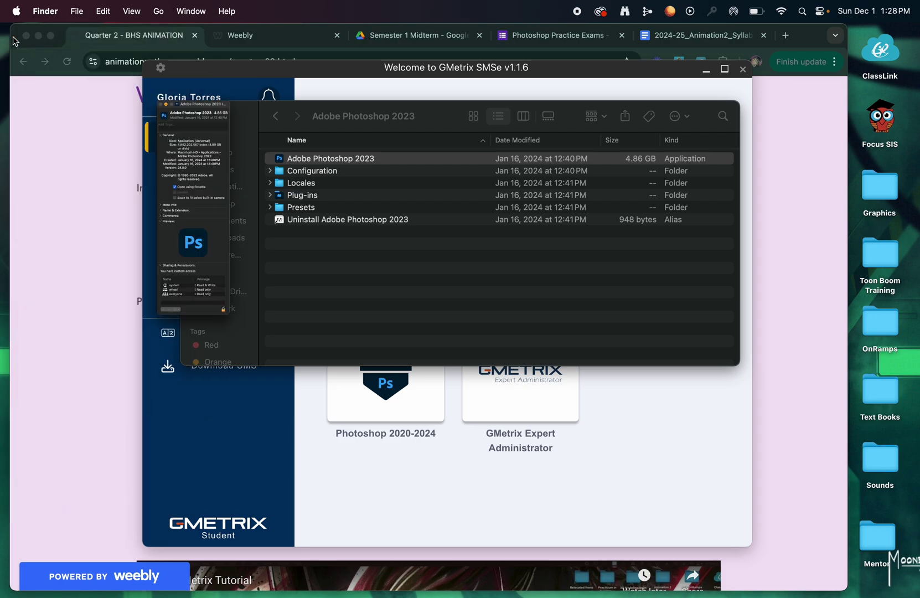
left_click(276, 117)
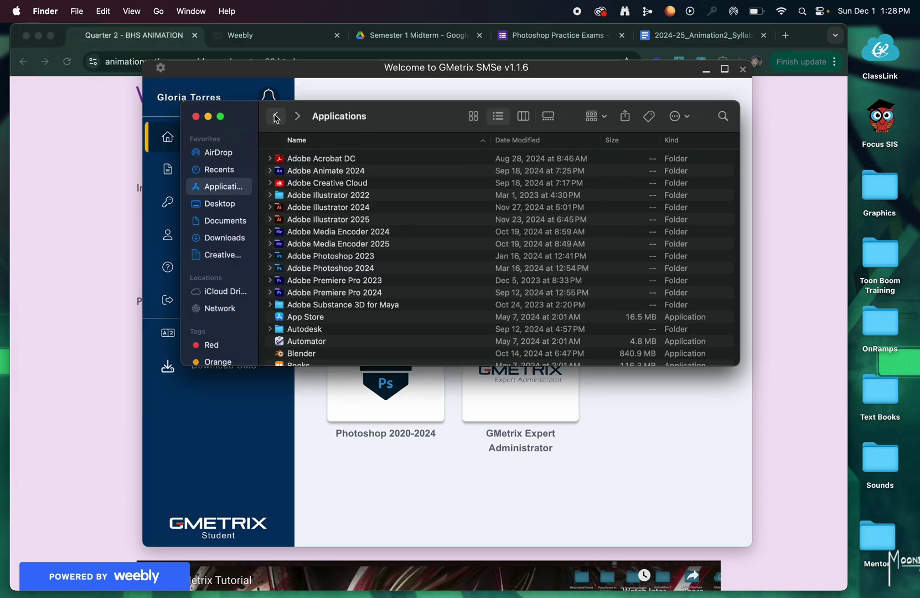
left_click(196, 116)
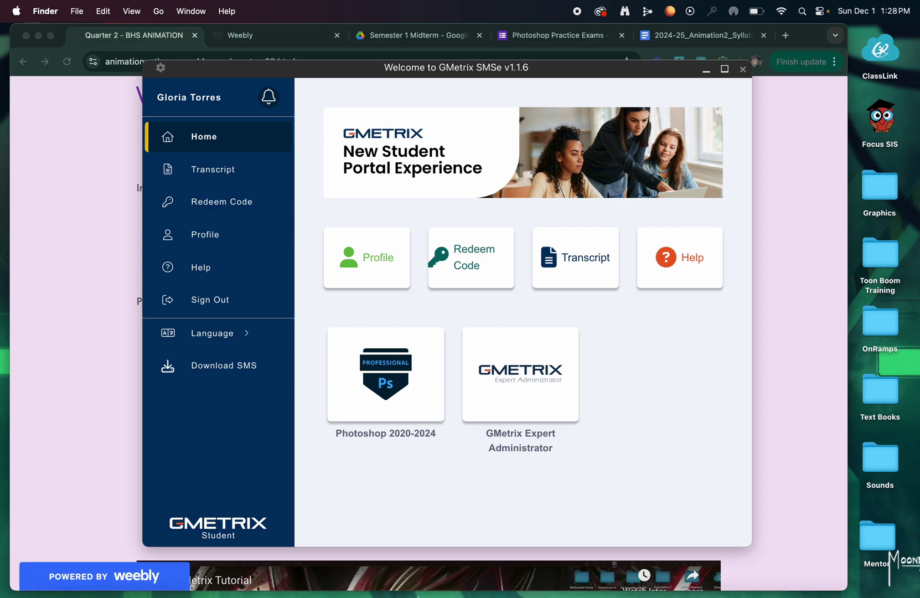
Quit Spotify from its Dock menu, then choose the Photoshop 2020-2024 tile in GMetrix SMSe
mouse_move(421, 588)
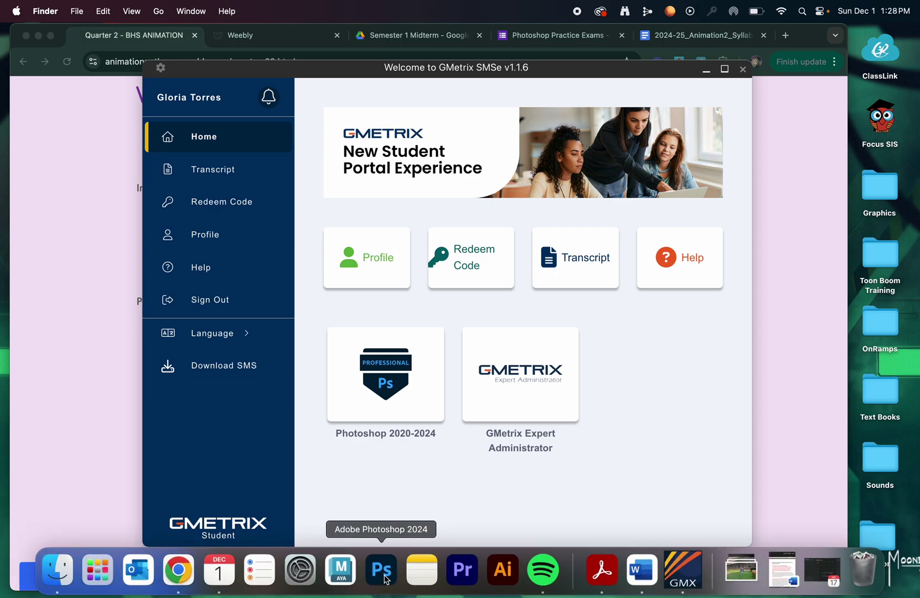
right_click(551, 570)
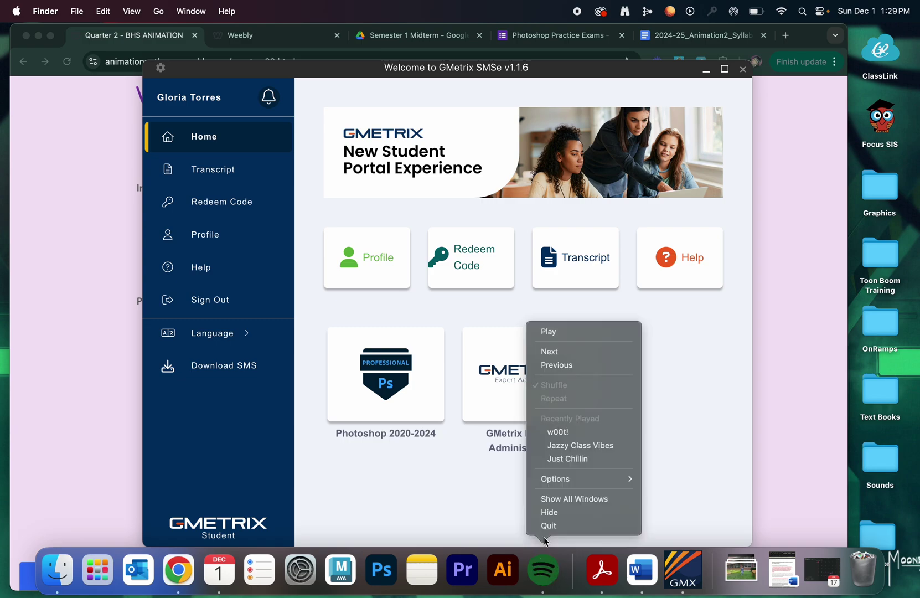
left_click(550, 527)
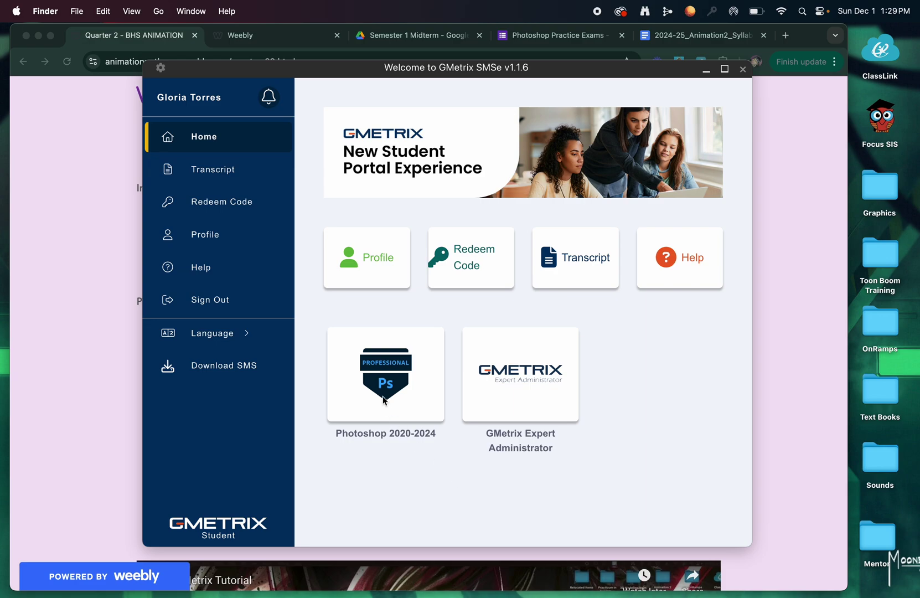
left_click(409, 386)
left_click(426, 372)
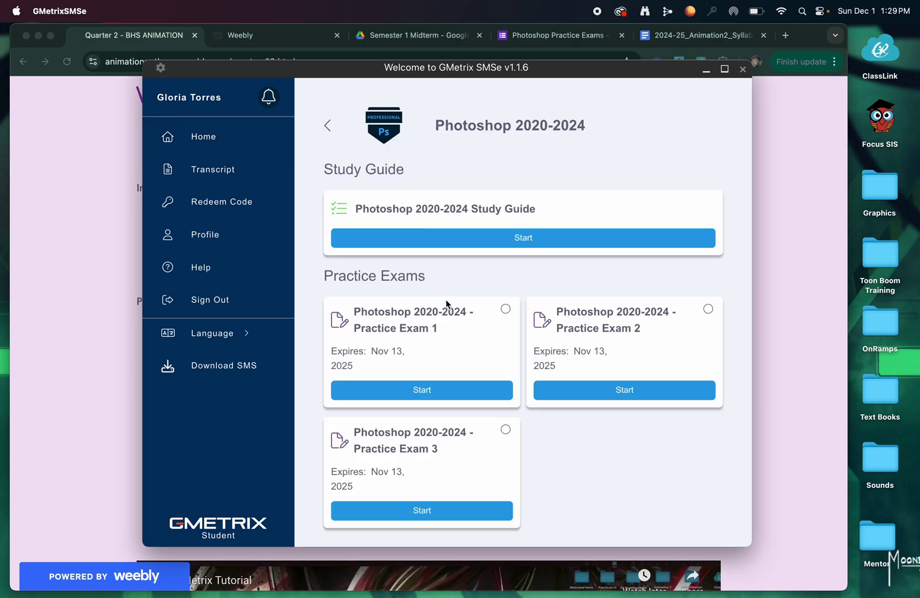